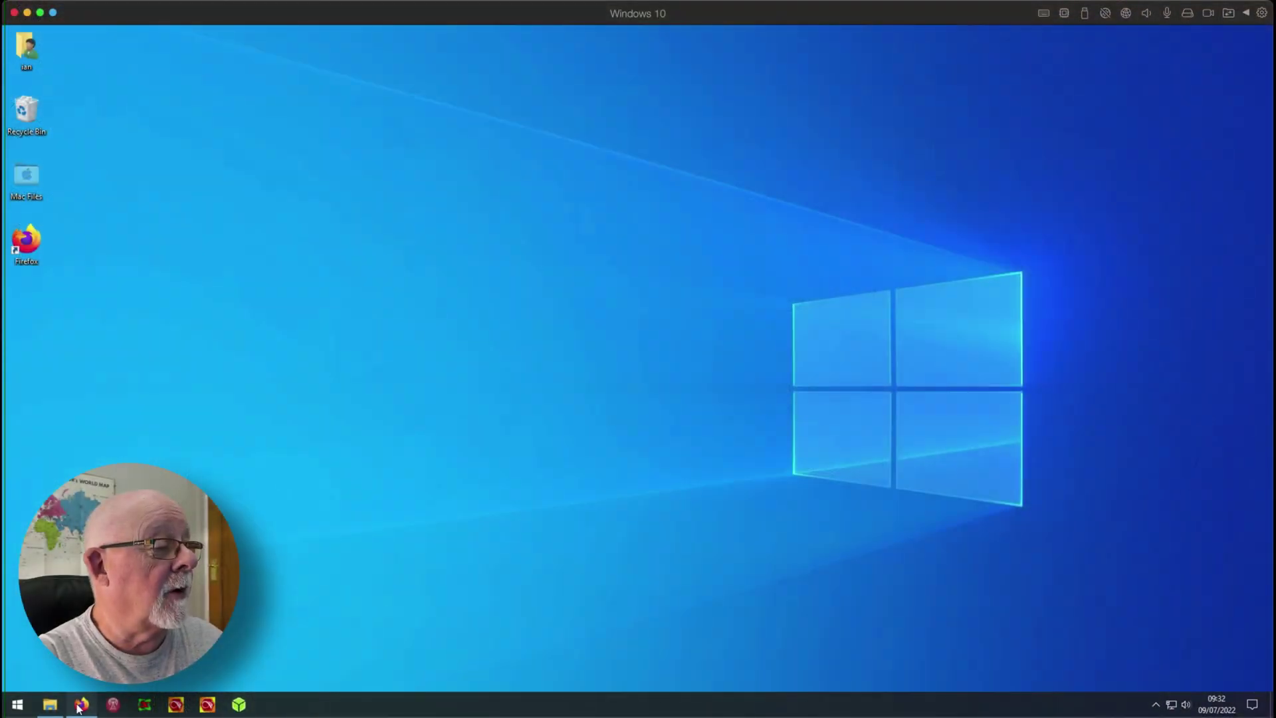
Submit the Pi-Star Tools WiFi Builder form (country GB) to download wpa_supplicant.conf
left_click(81, 704)
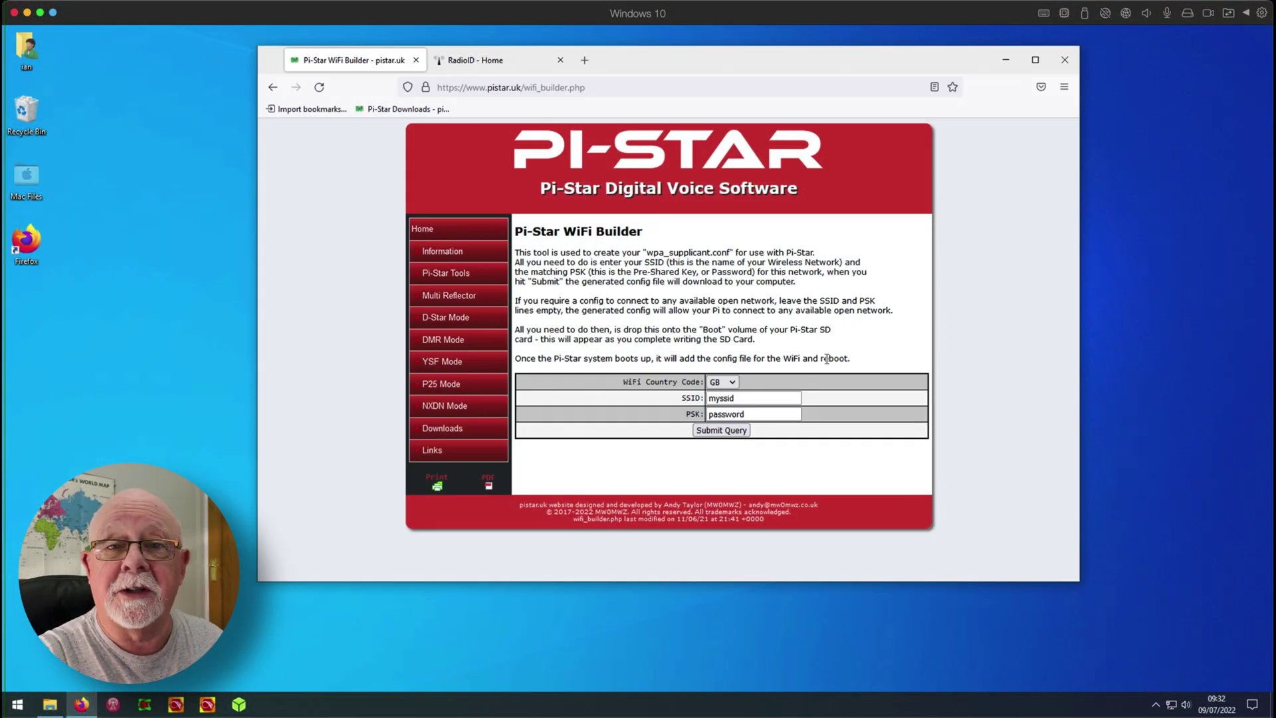
left_click(453, 273)
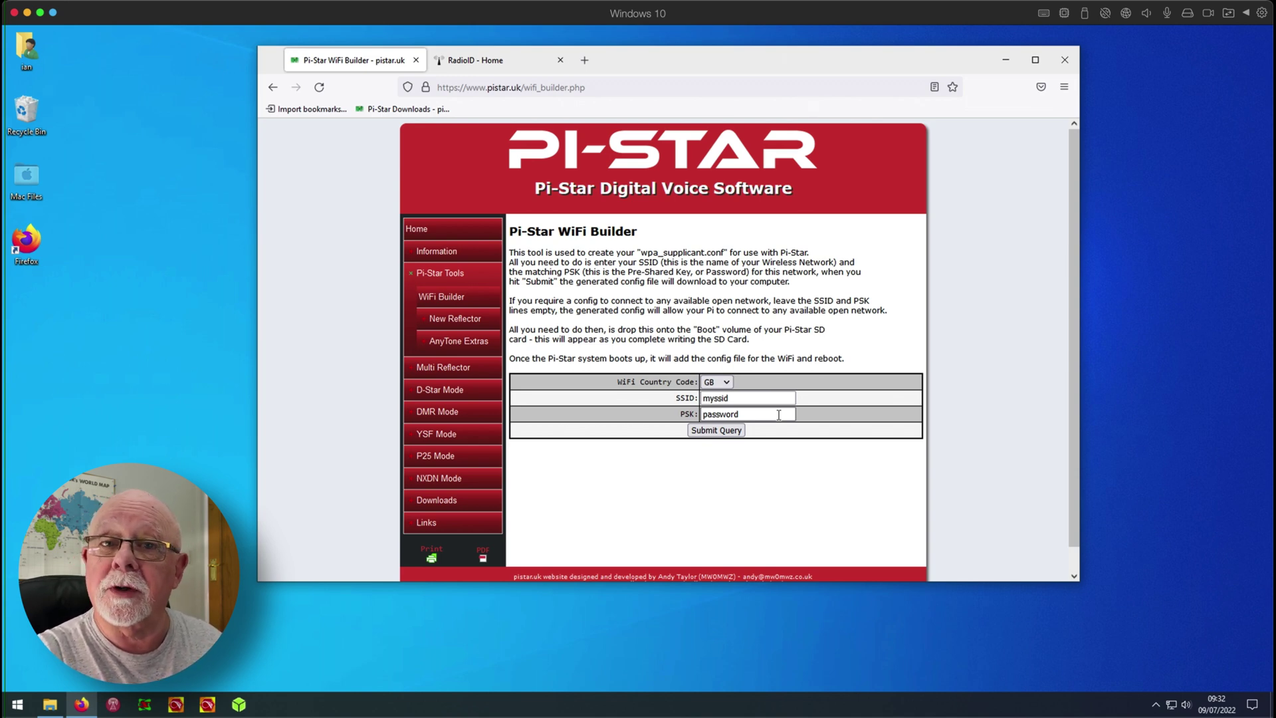
left_click(736, 434)
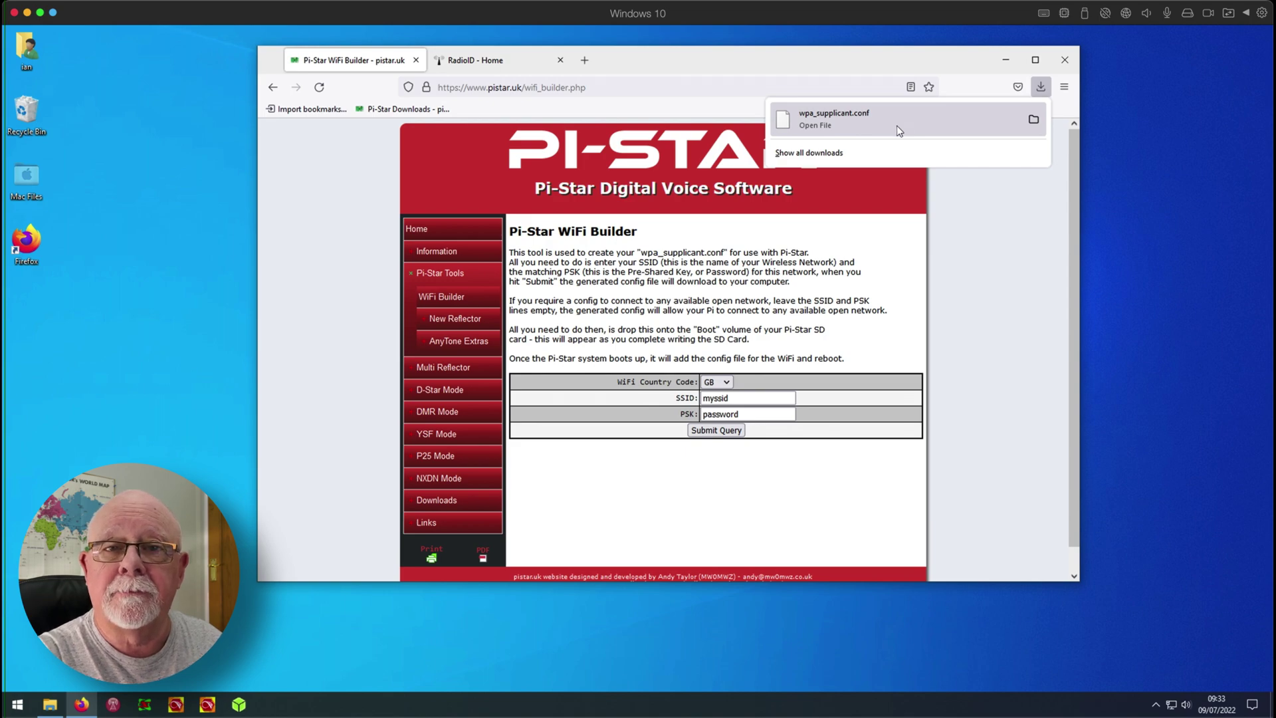
Drag wpa_supplicant.conf from the Downloads folder onto the boot (E:) drive
left_click(48, 710)
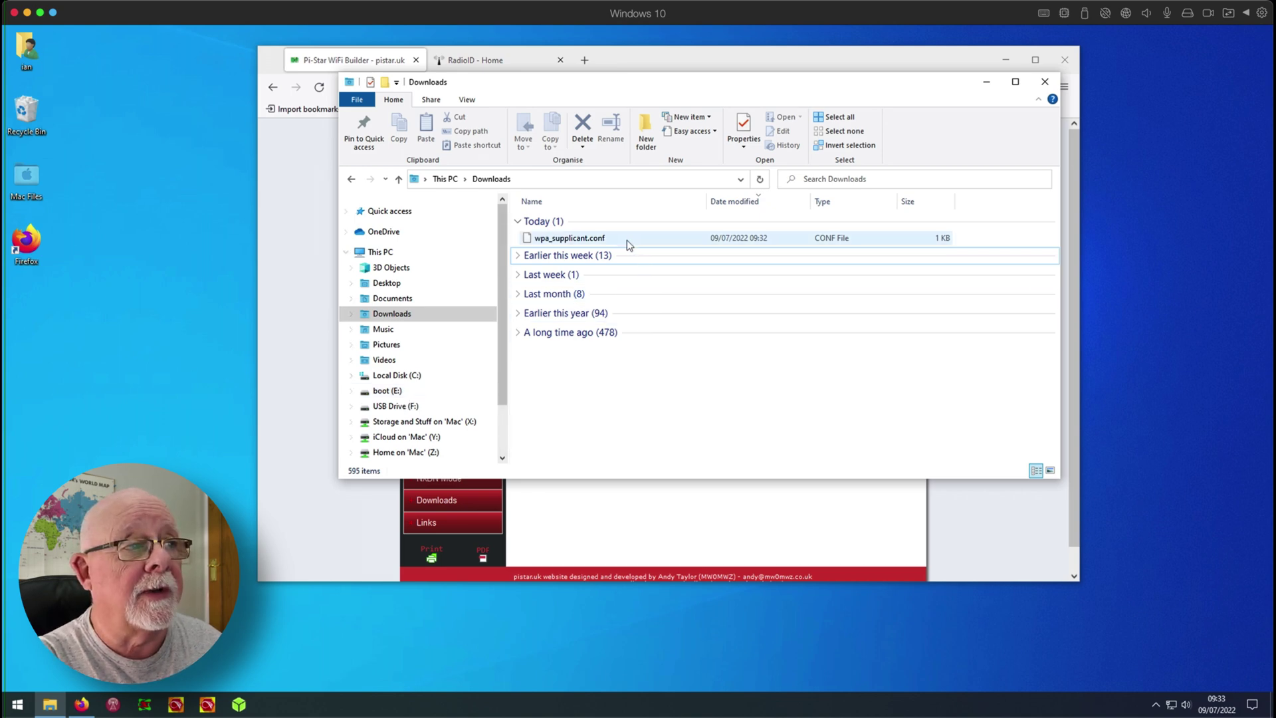
left_click(589, 239)
left_click_drag(589, 239, 418, 391)
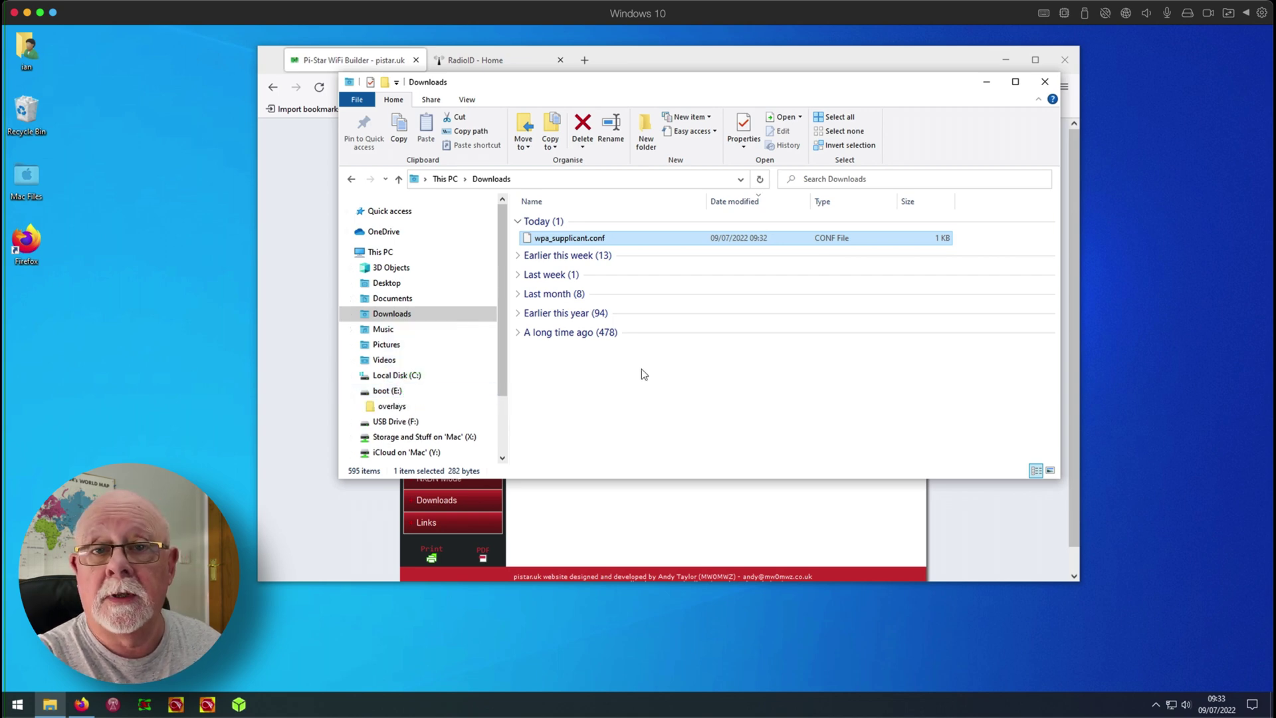
Browse the boot (E:) drive and find wpa_supplicant.conf near the bottom of its files
left_click(410, 391)
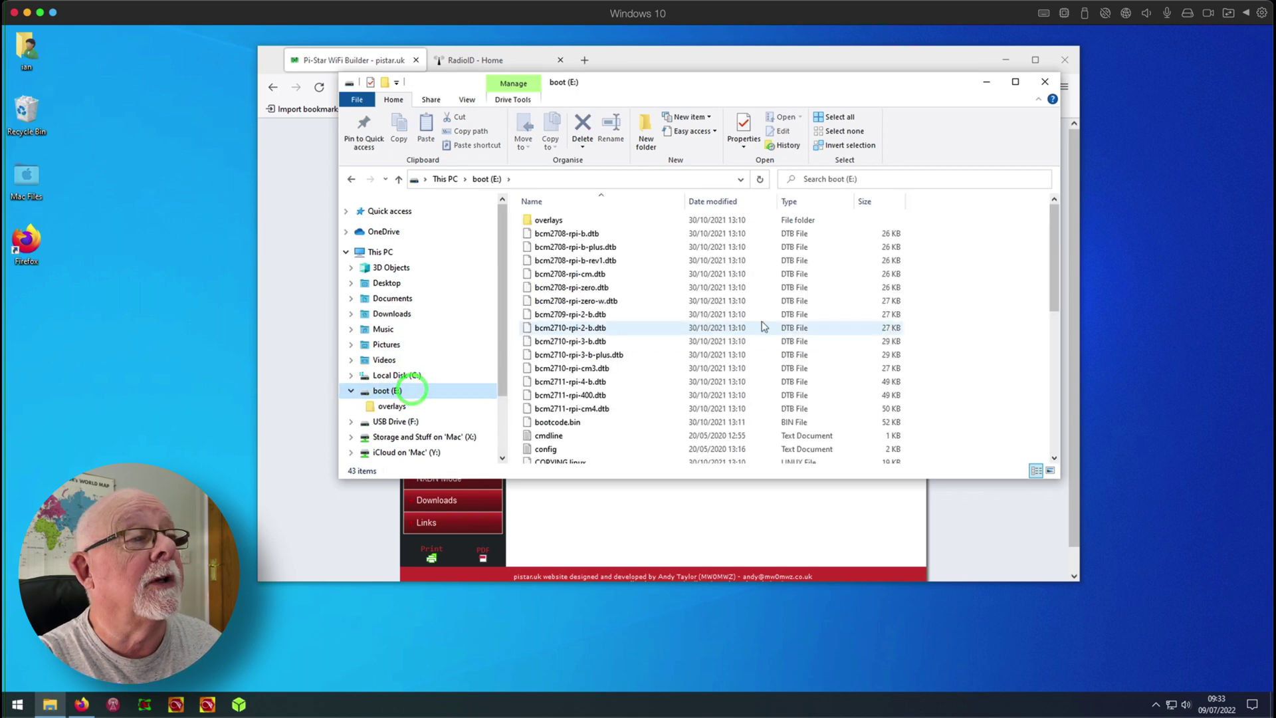
scroll(763, 326, "down", 8)
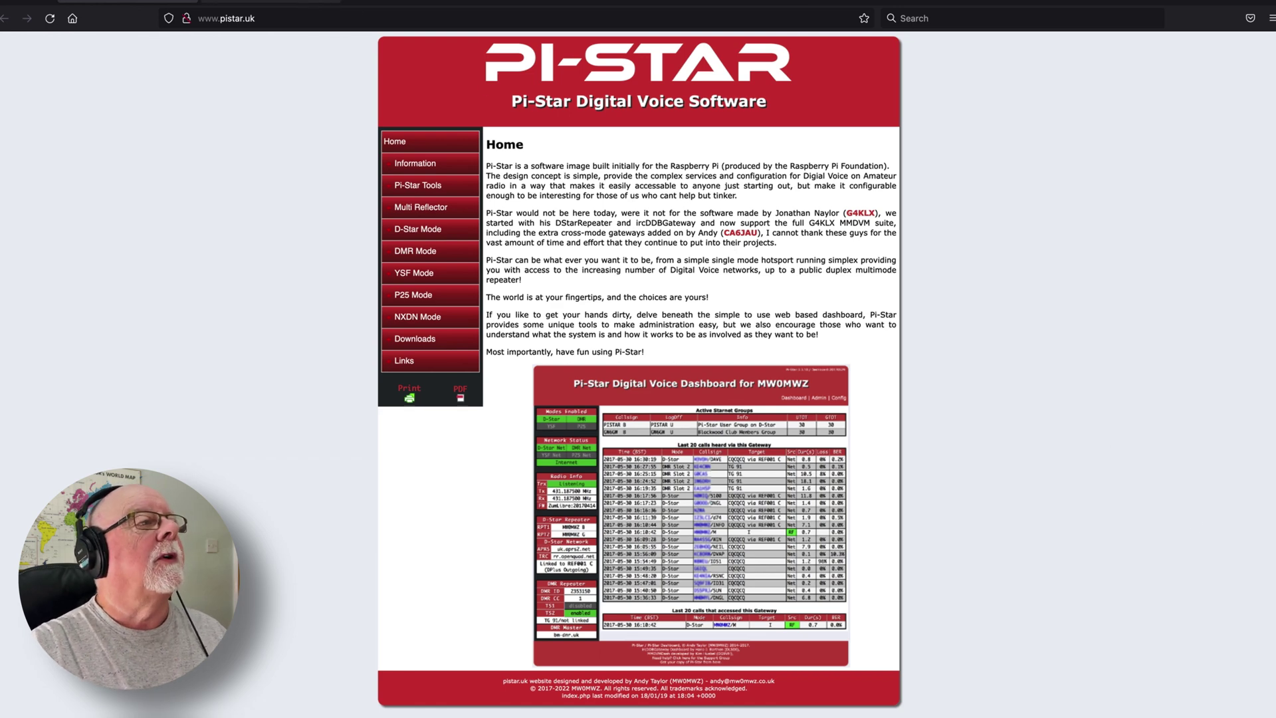
Go to RadioID.net's Signup page and scroll through the registration form
left_click(270, 4)
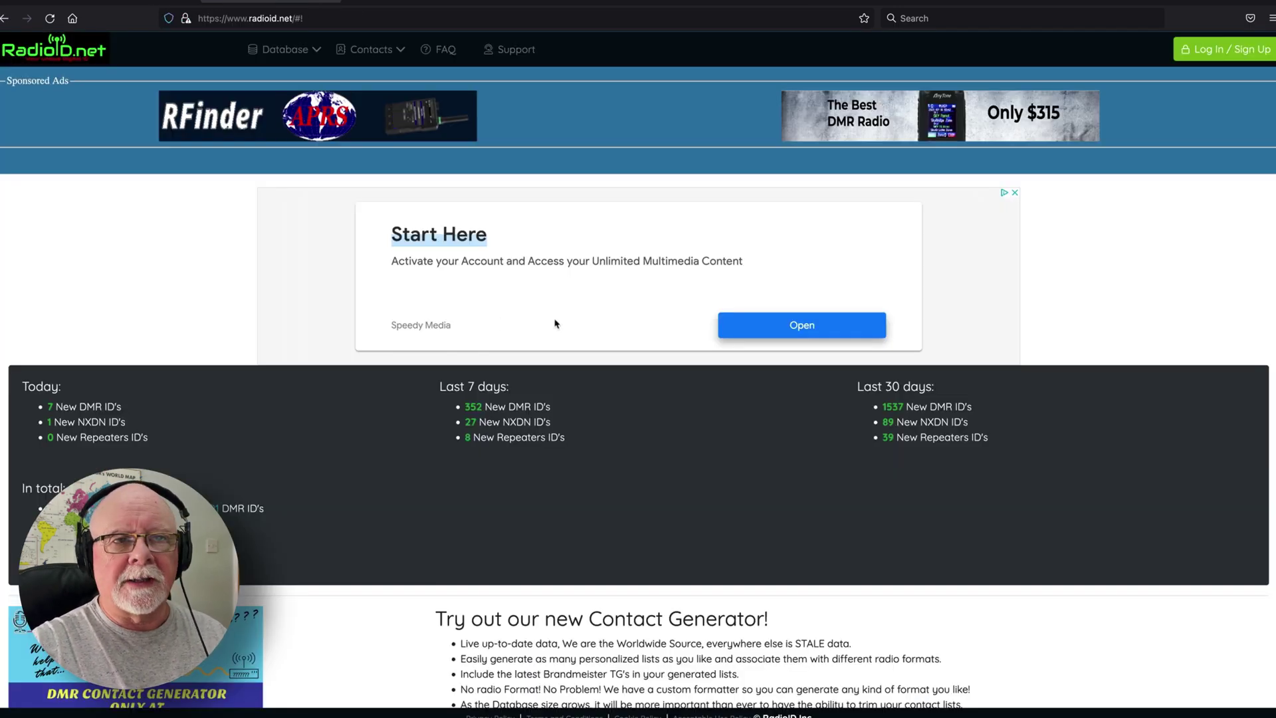
left_click(1245, 53)
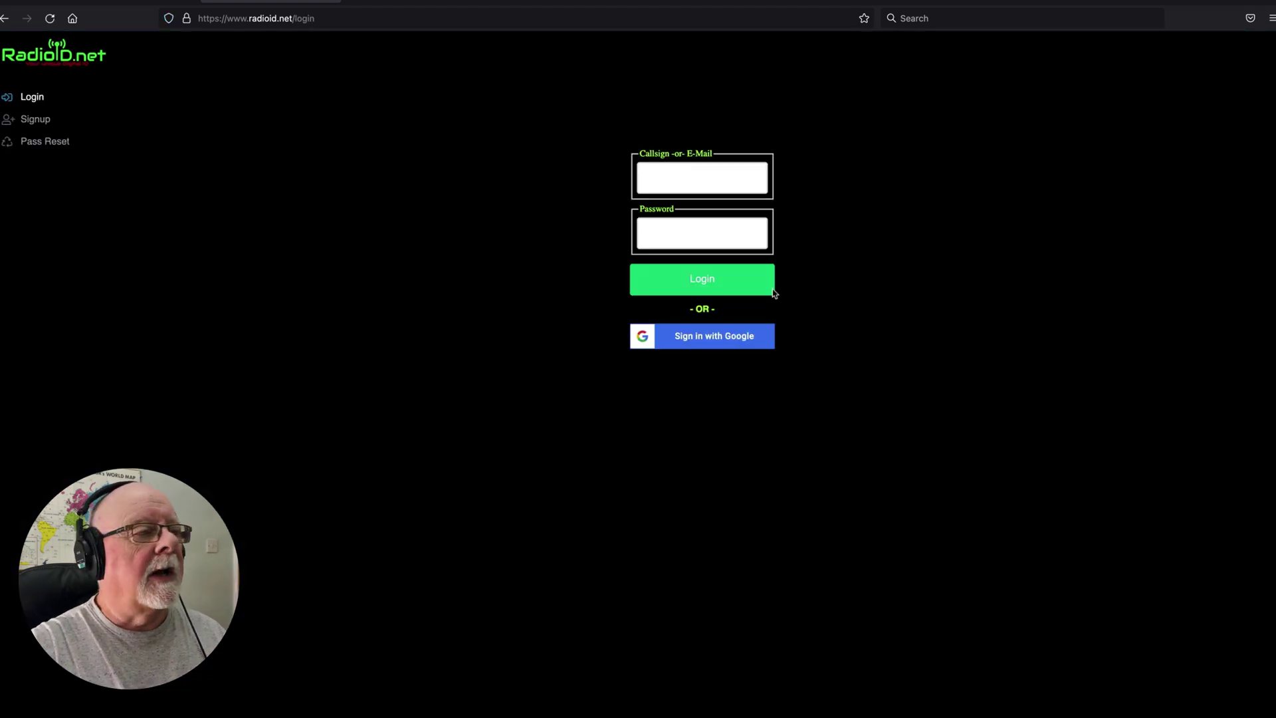
left_click(23, 118)
scroll(788, 303, "down", 3)
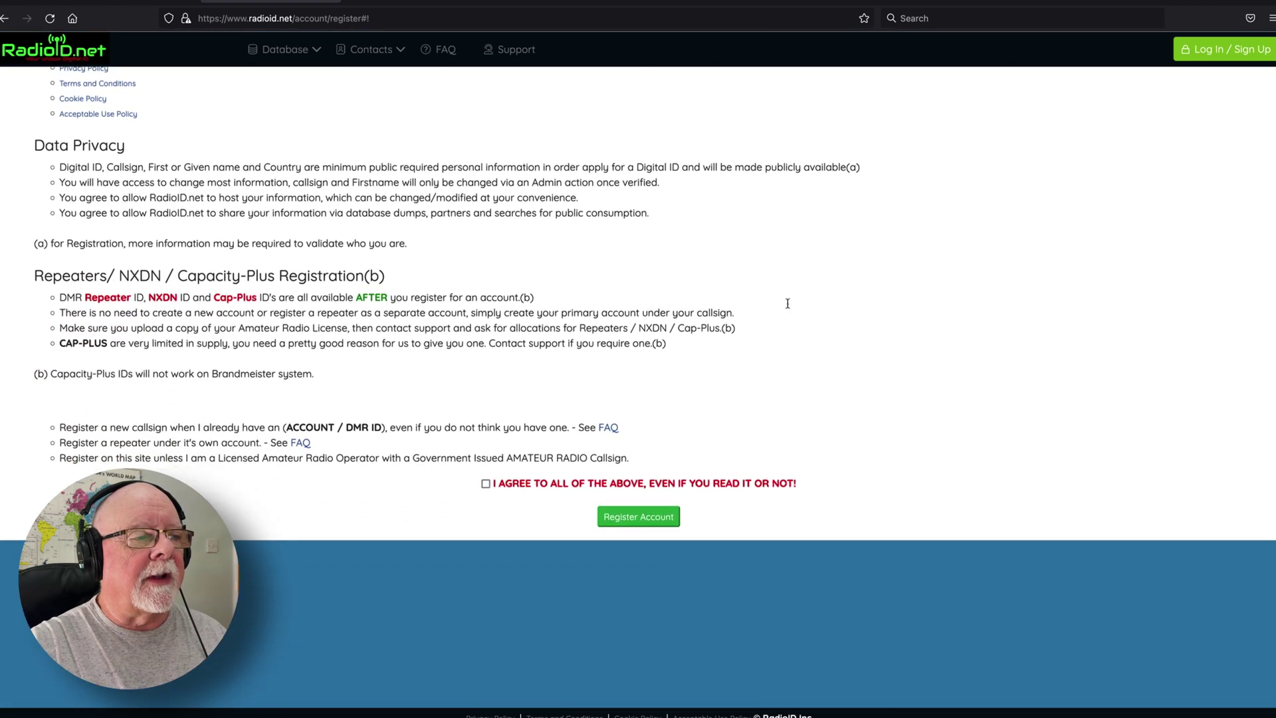
scroll(787, 304, "down", 2)
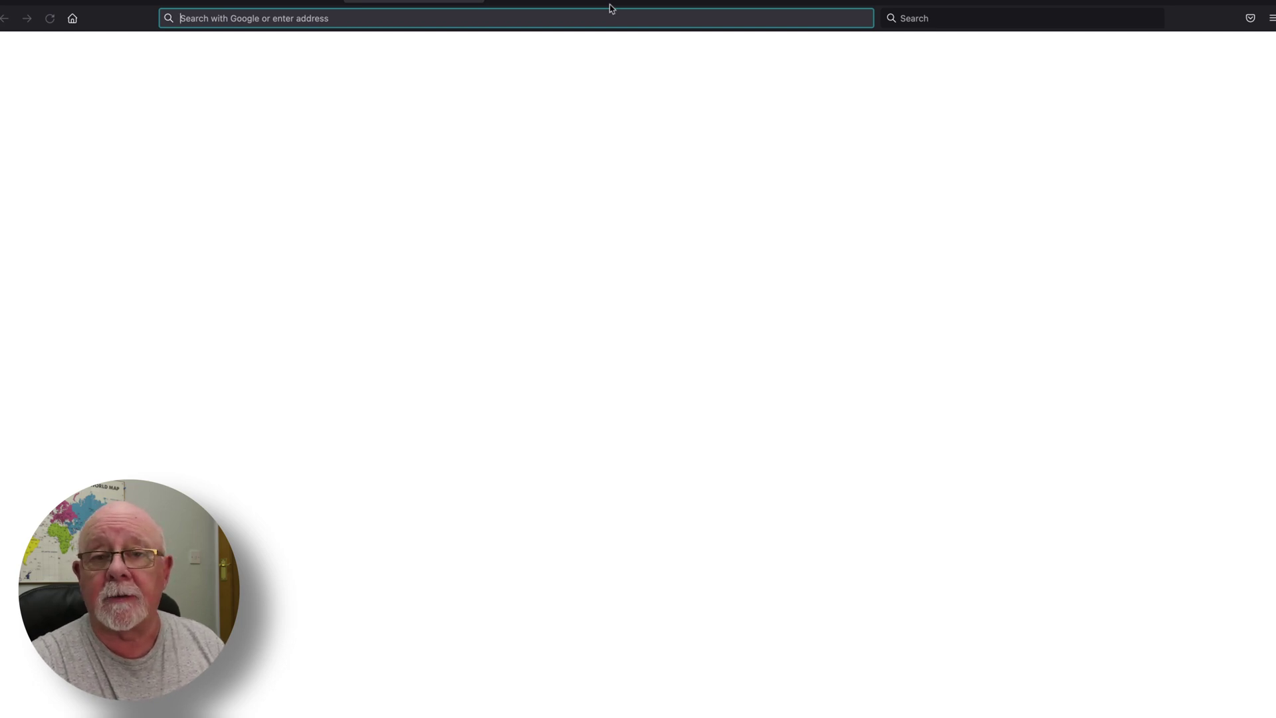
left_click(303, 18)
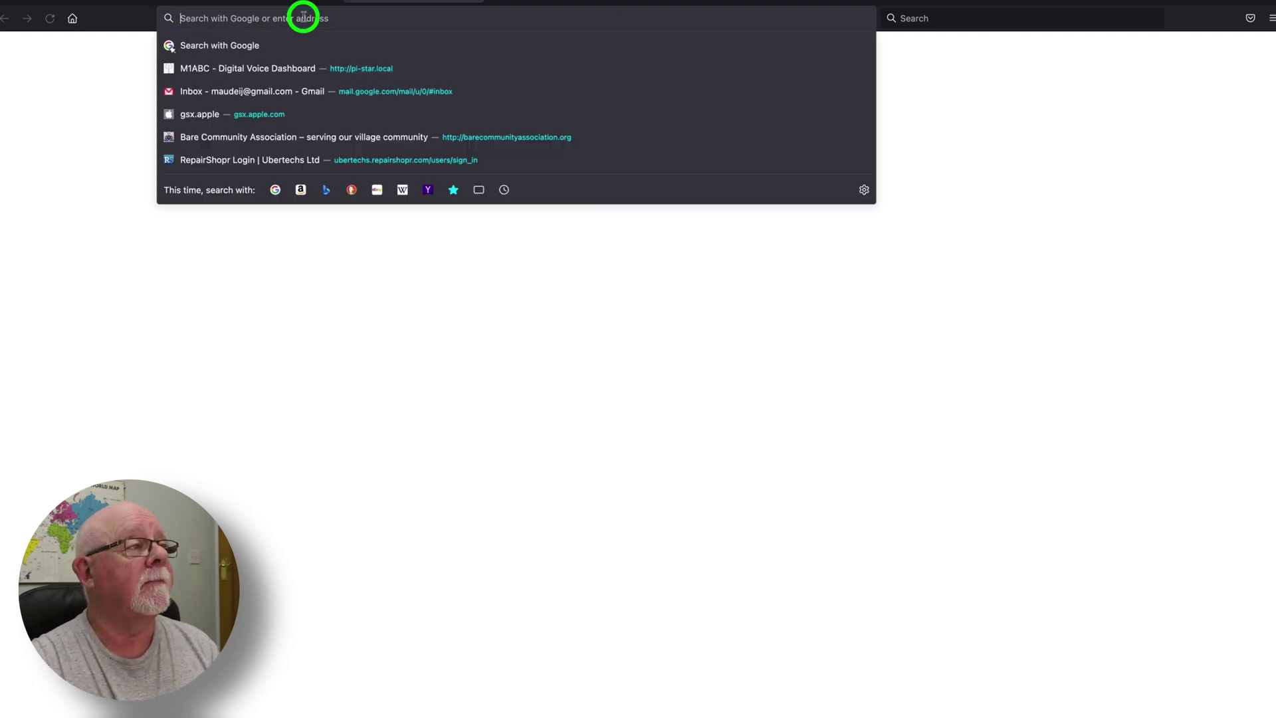
type("http:/")
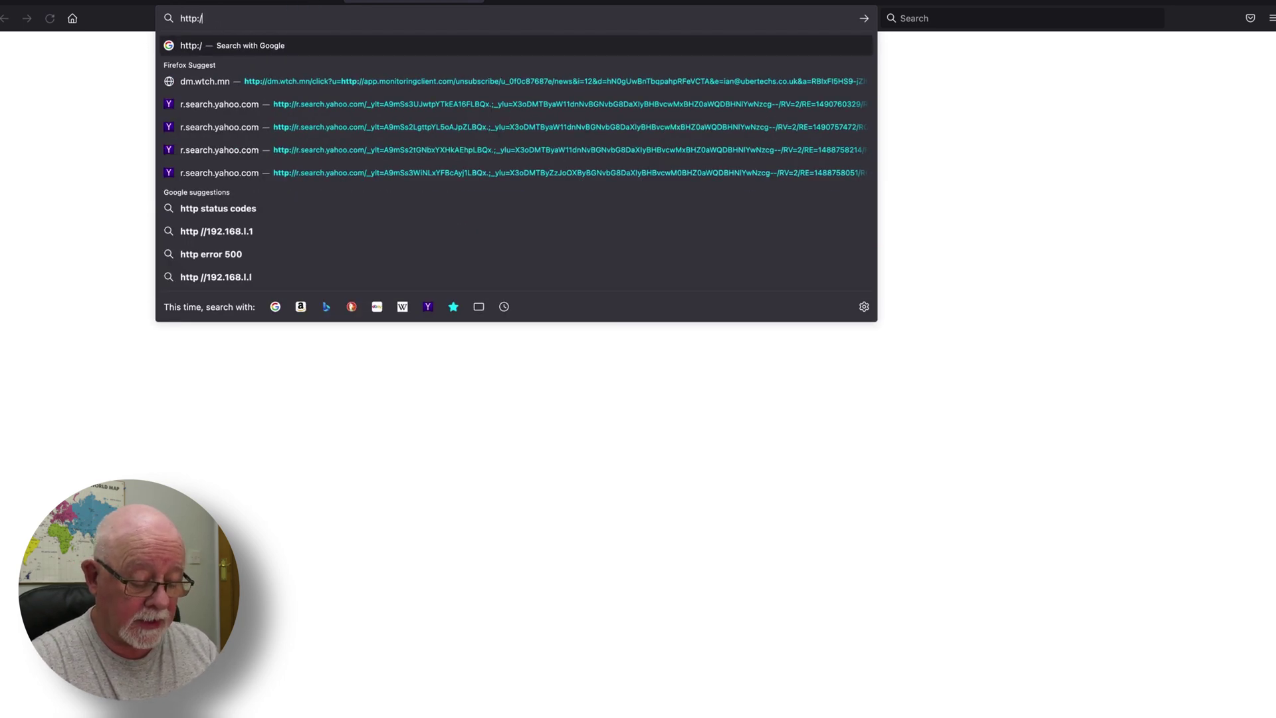
type("/pi-star.local/")
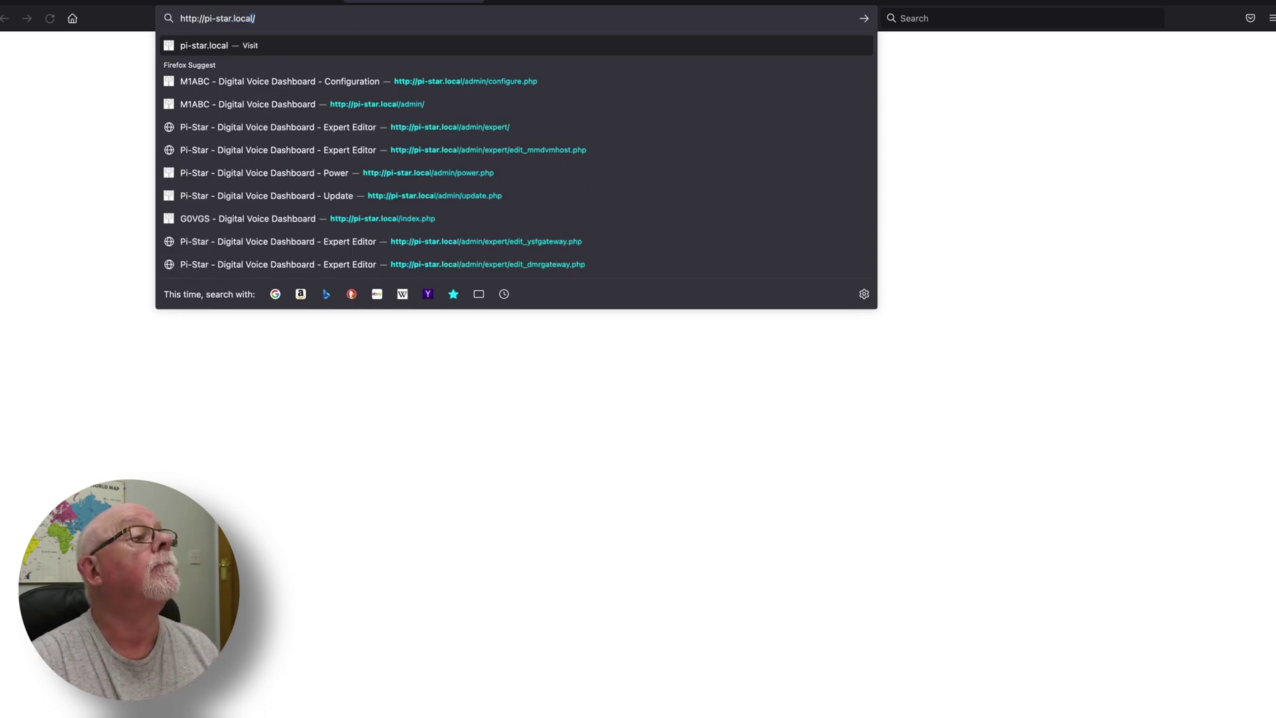
key("Return")
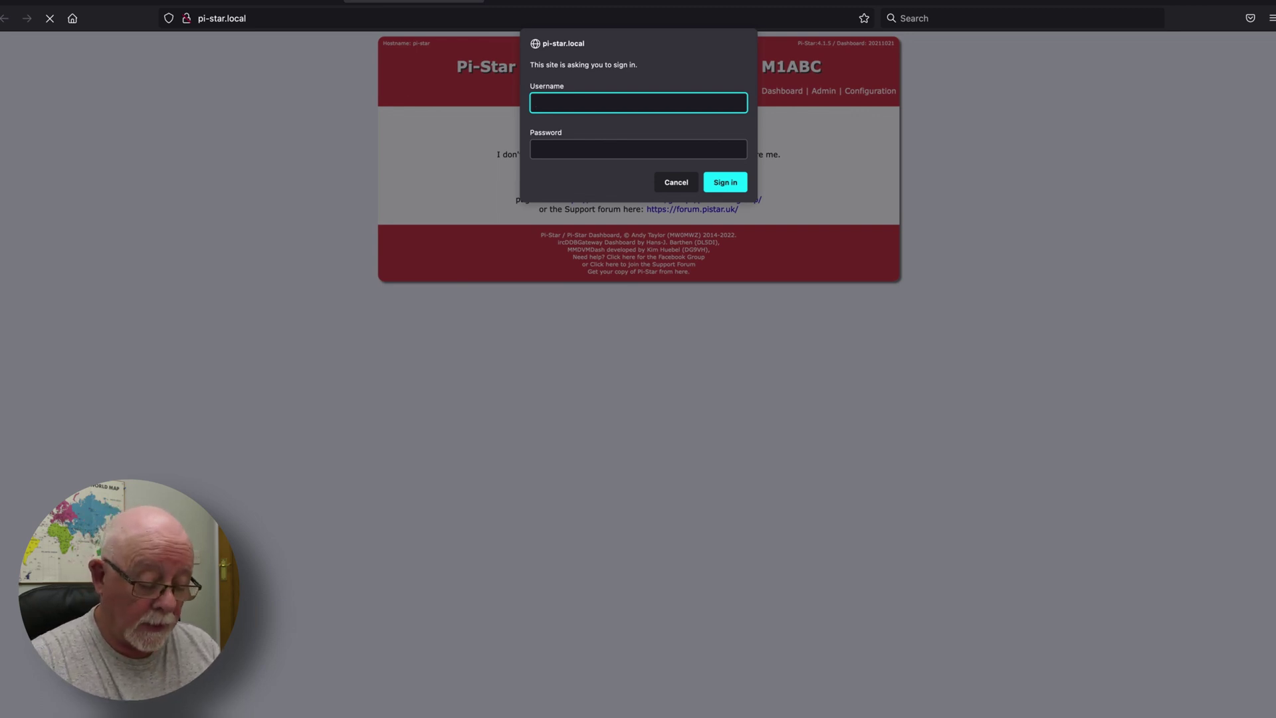
Sign in to the hotspot with its username and password to open the Configuration page
type("pi-star")
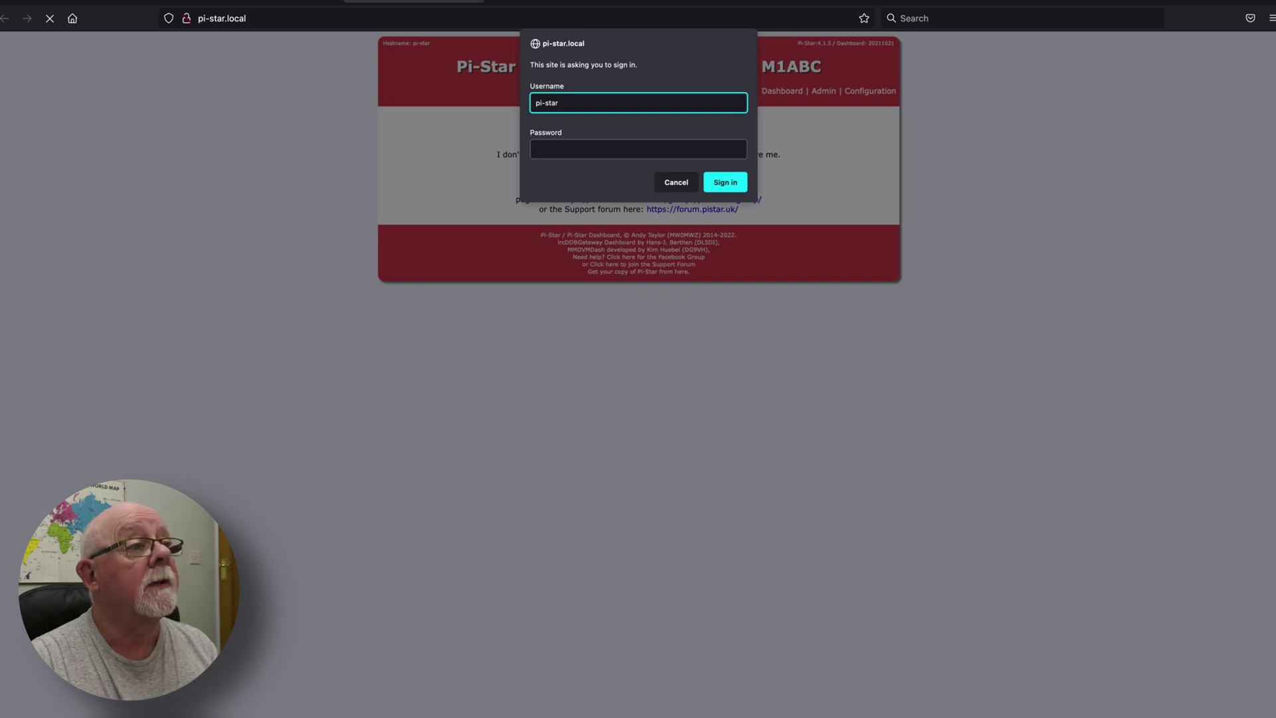
key("Tab")
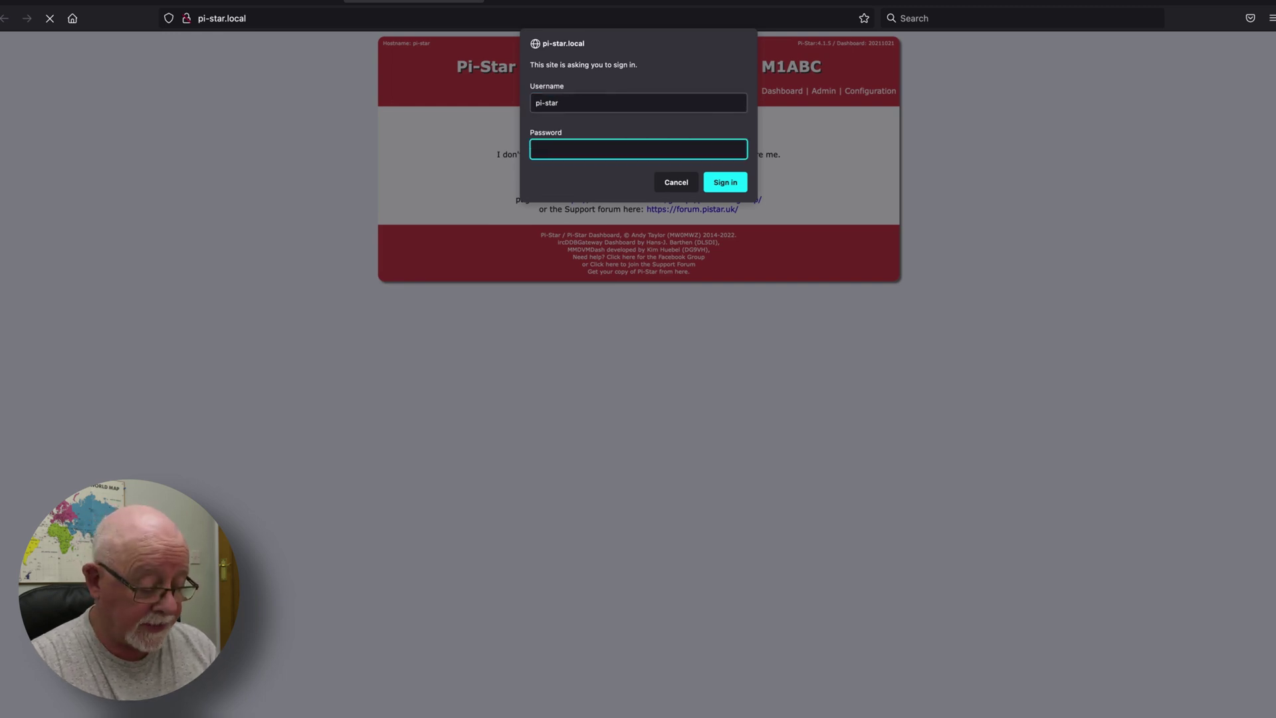
type("rasp")
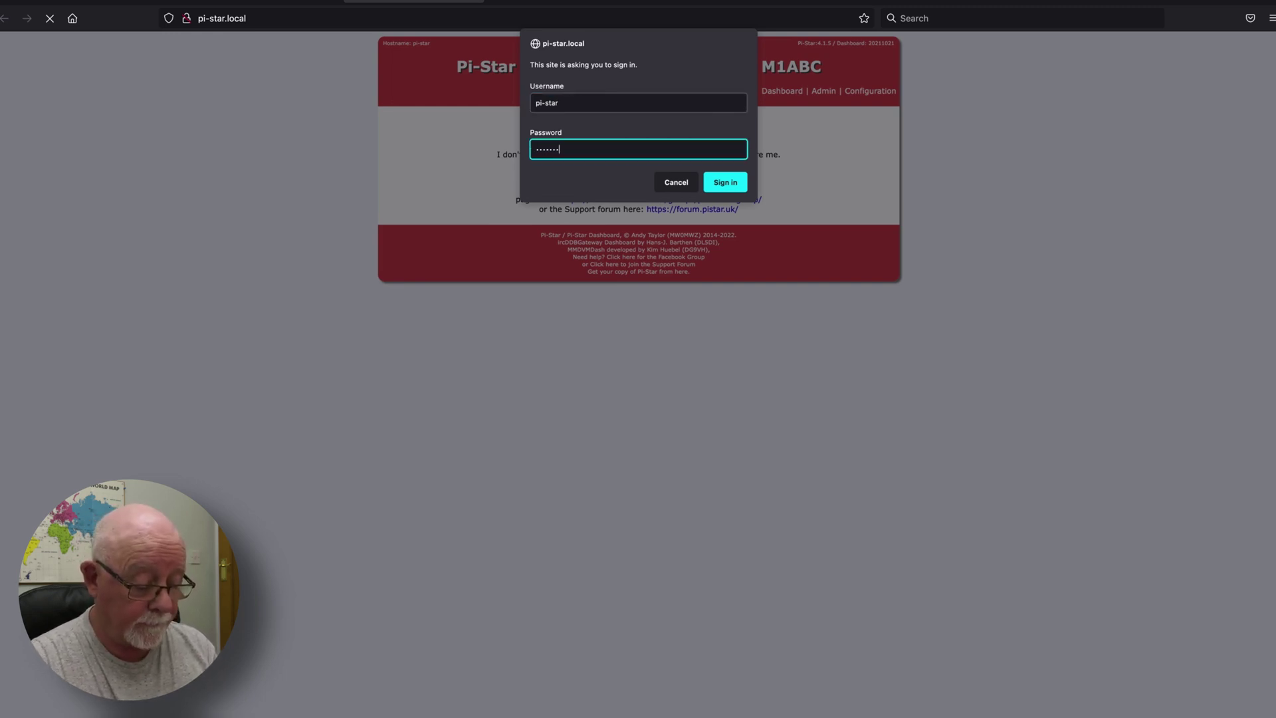
key("Return")
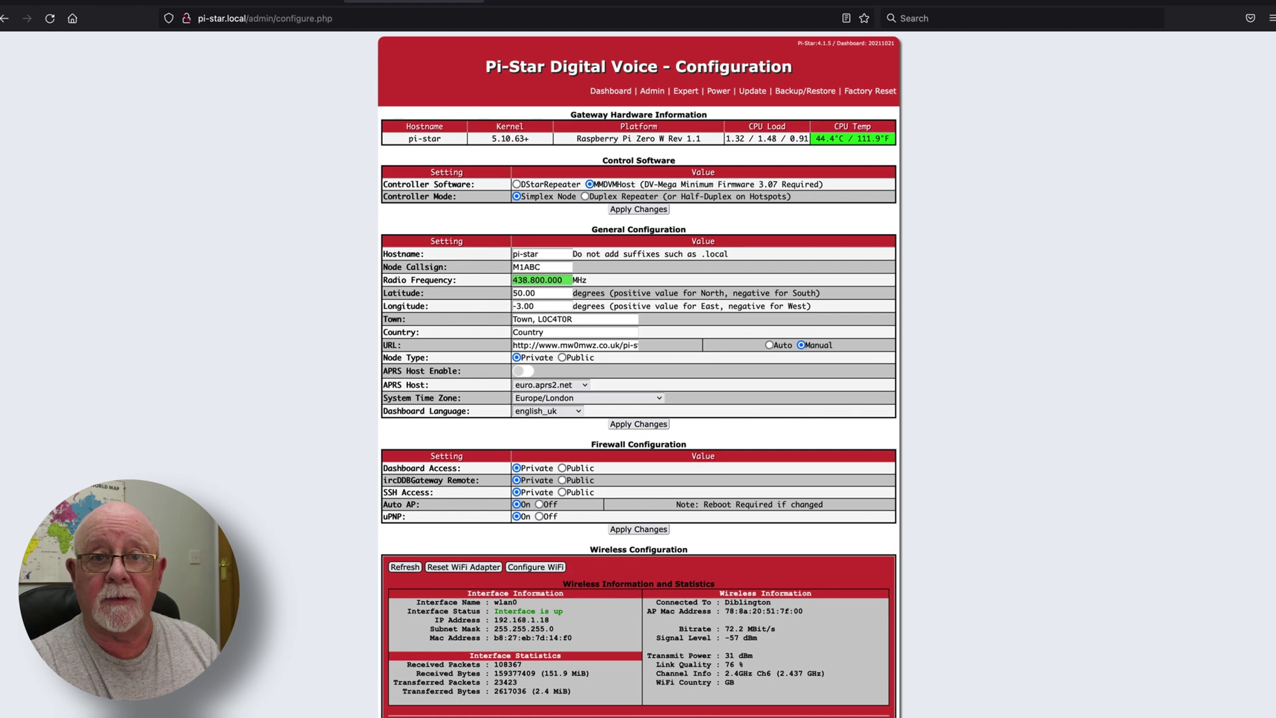
Run the Pi-Star software update until it finishes, then return to Configuration
left_click(756, 93)
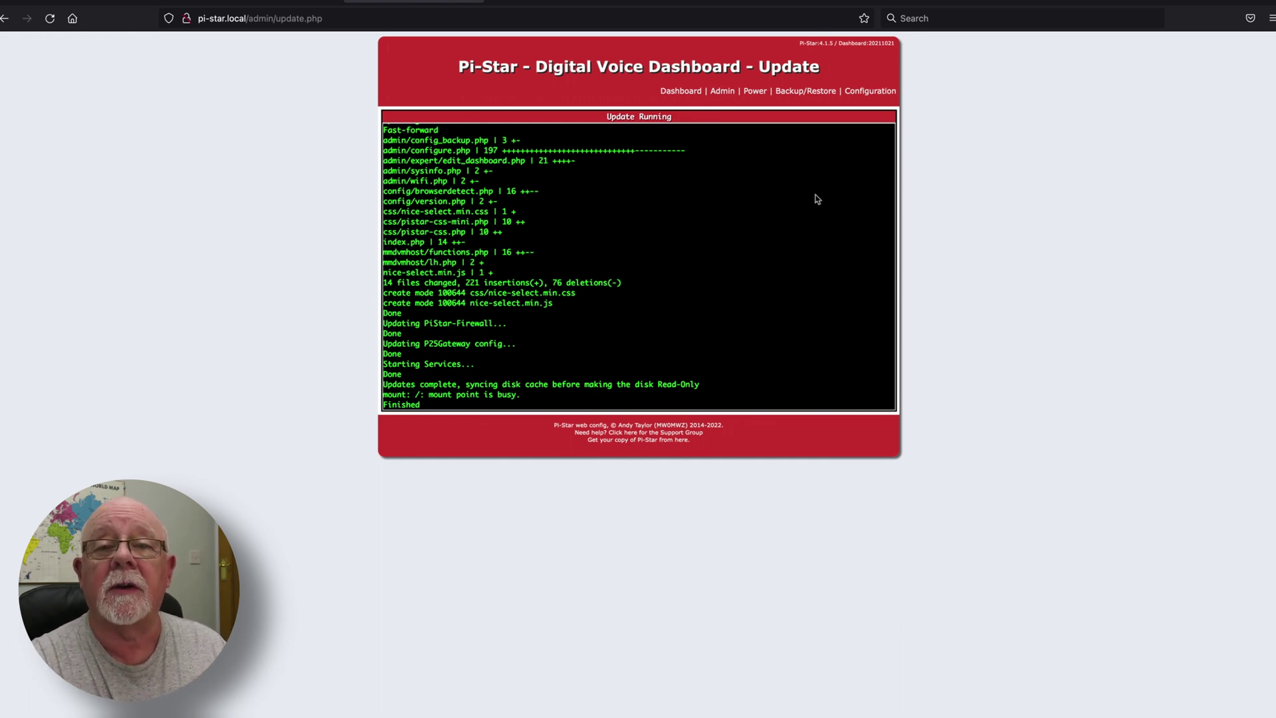
left_click(867, 92)
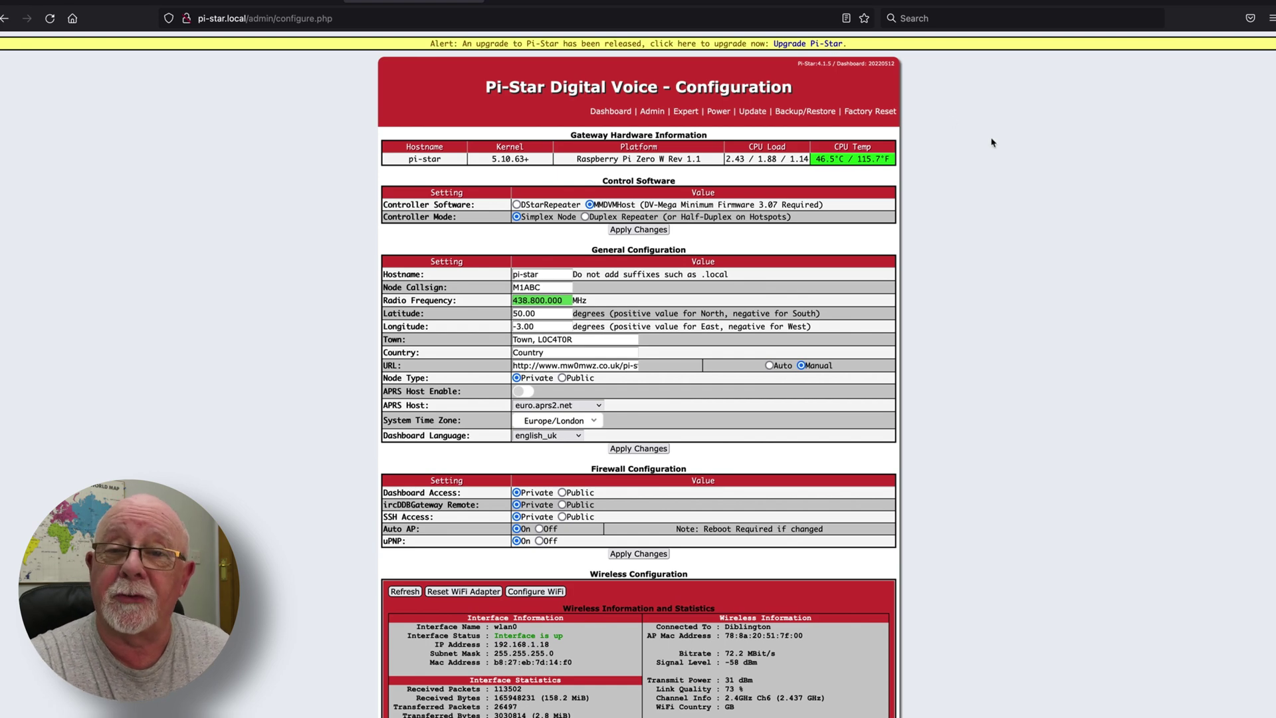
Replace the node callsign with the operator's callsign and set radio frequency 438.800.000 MHz
key("ctrl+r")
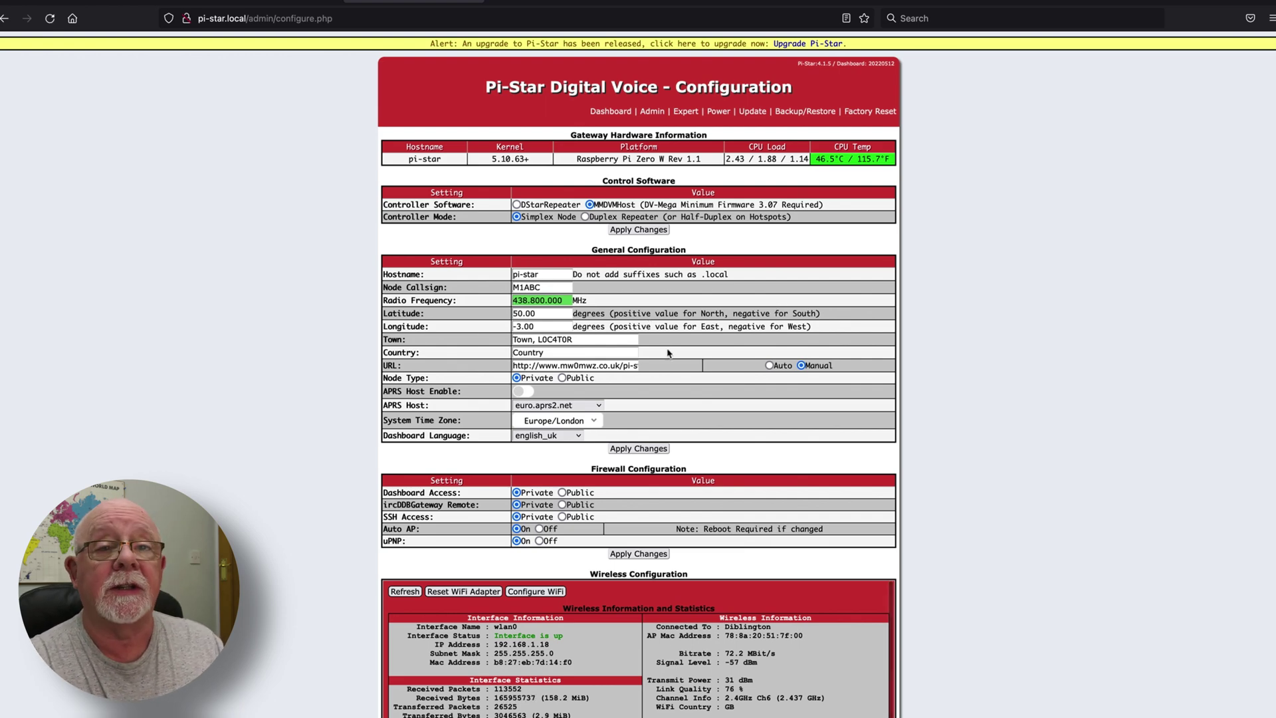
left_click(555, 288)
key("BackSpace")
key("BackSpace")
key("BackSpace")
key("BackSpace")
key("BackSpace")
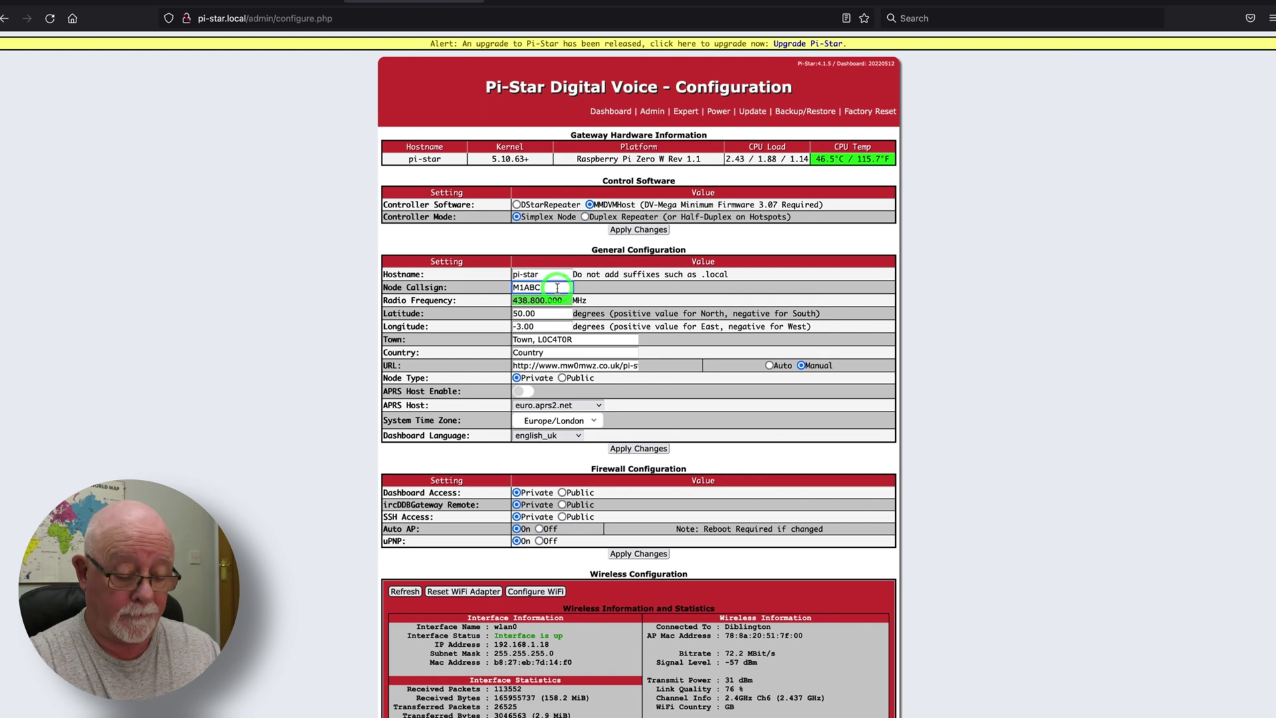
type("G0VGS")
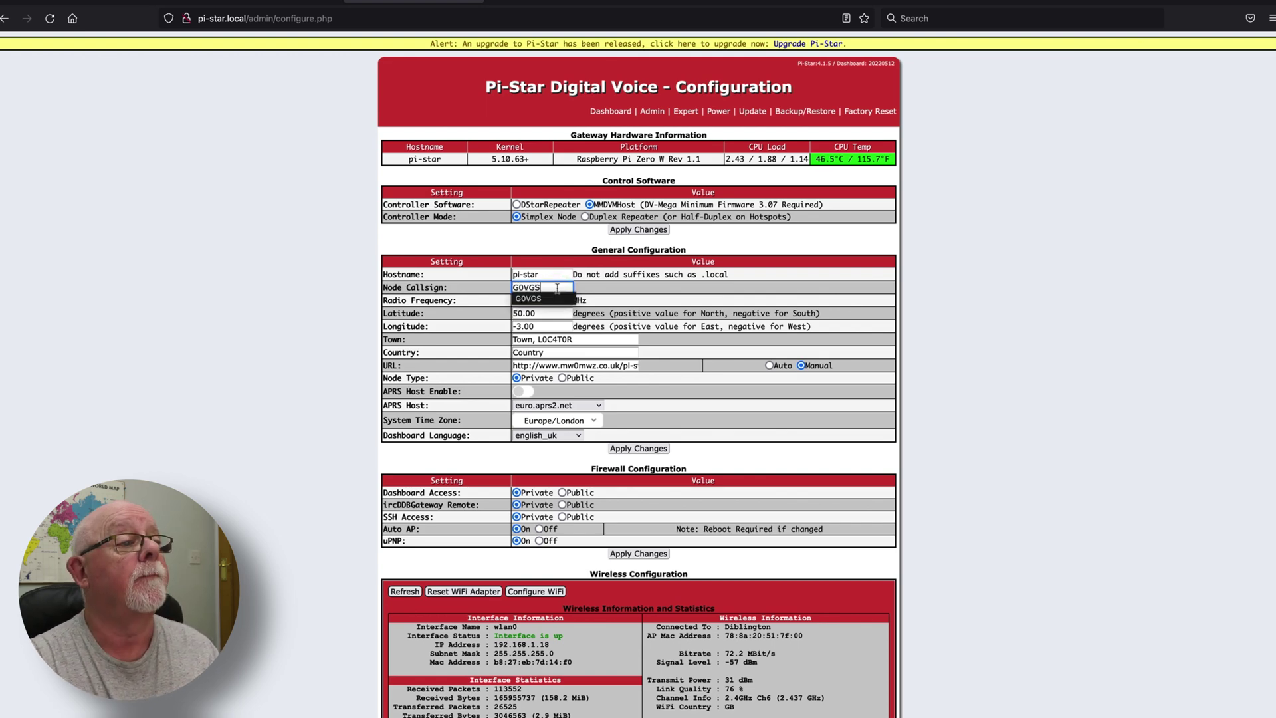
key("Tab")
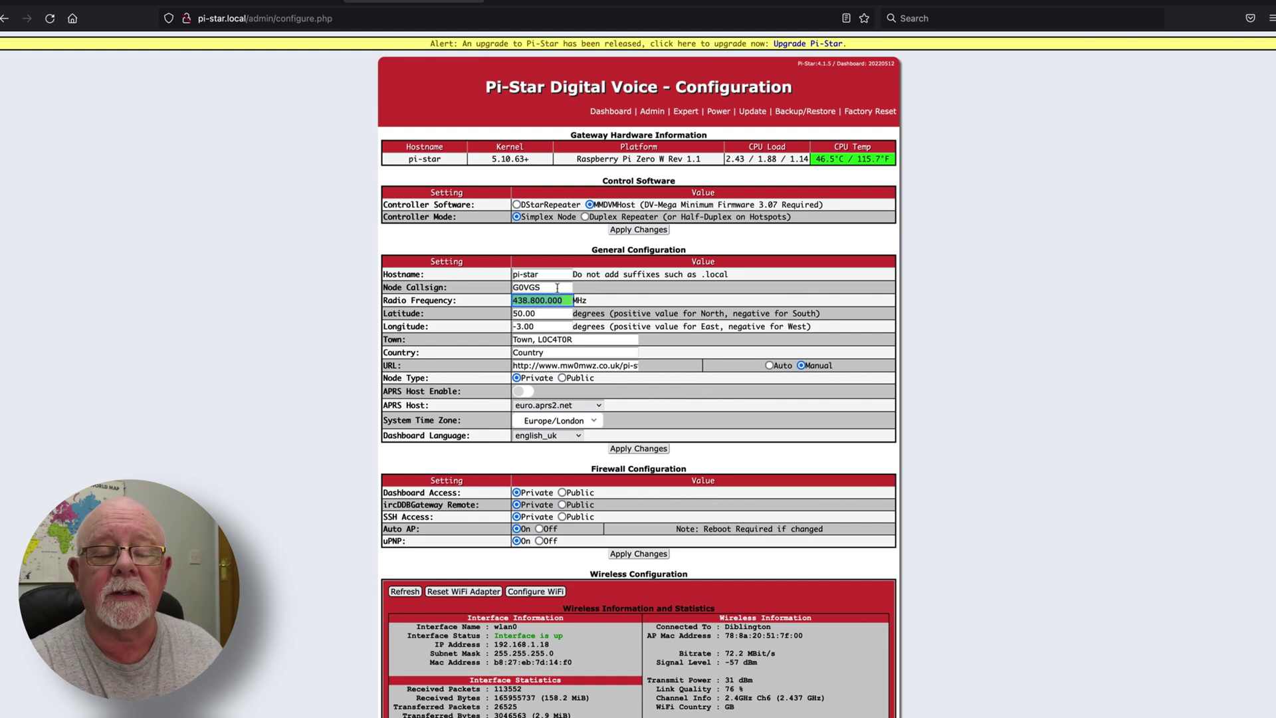
key("Return")
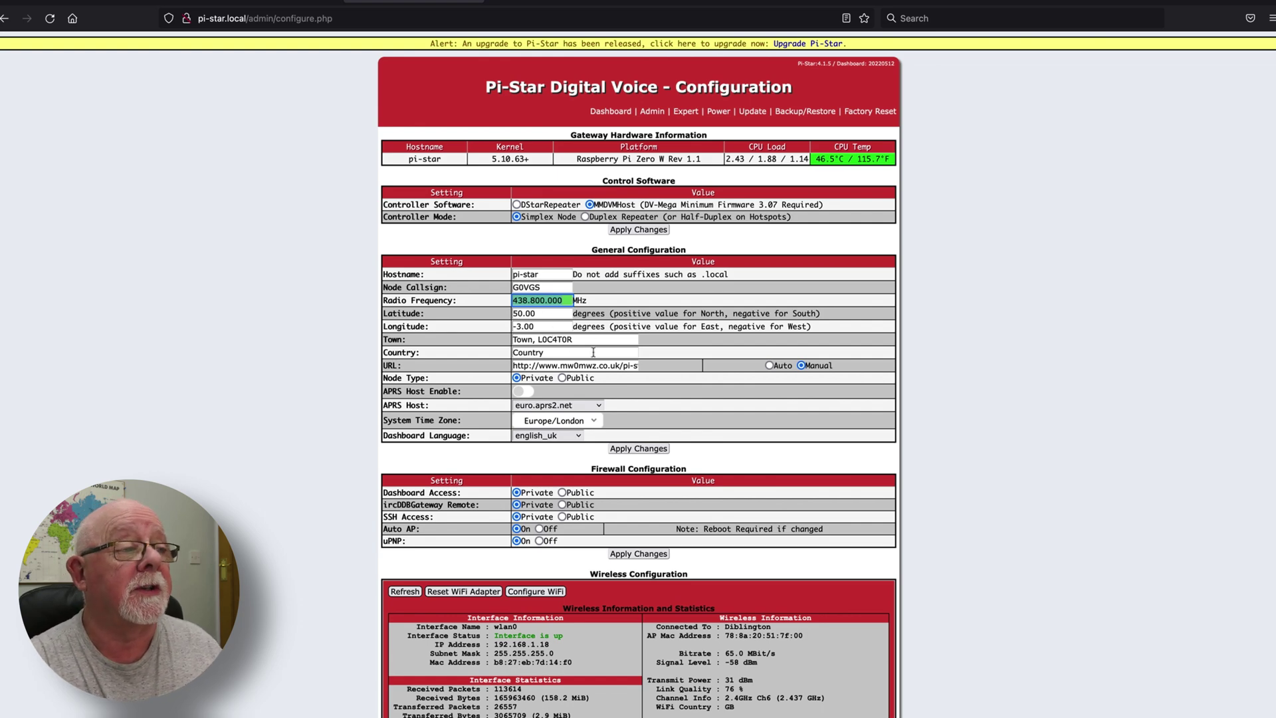
Apply the General Configuration changes and acknowledge the modem re-selection warning
left_click(641, 450)
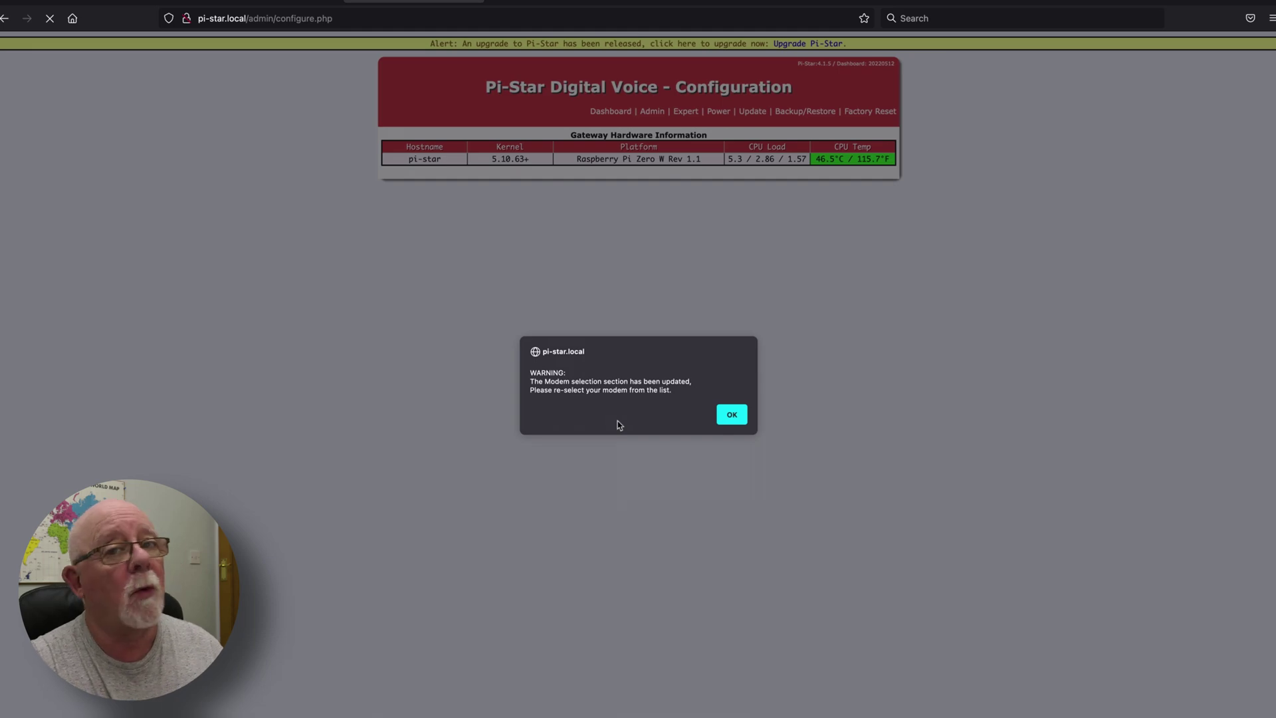
left_click(728, 415)
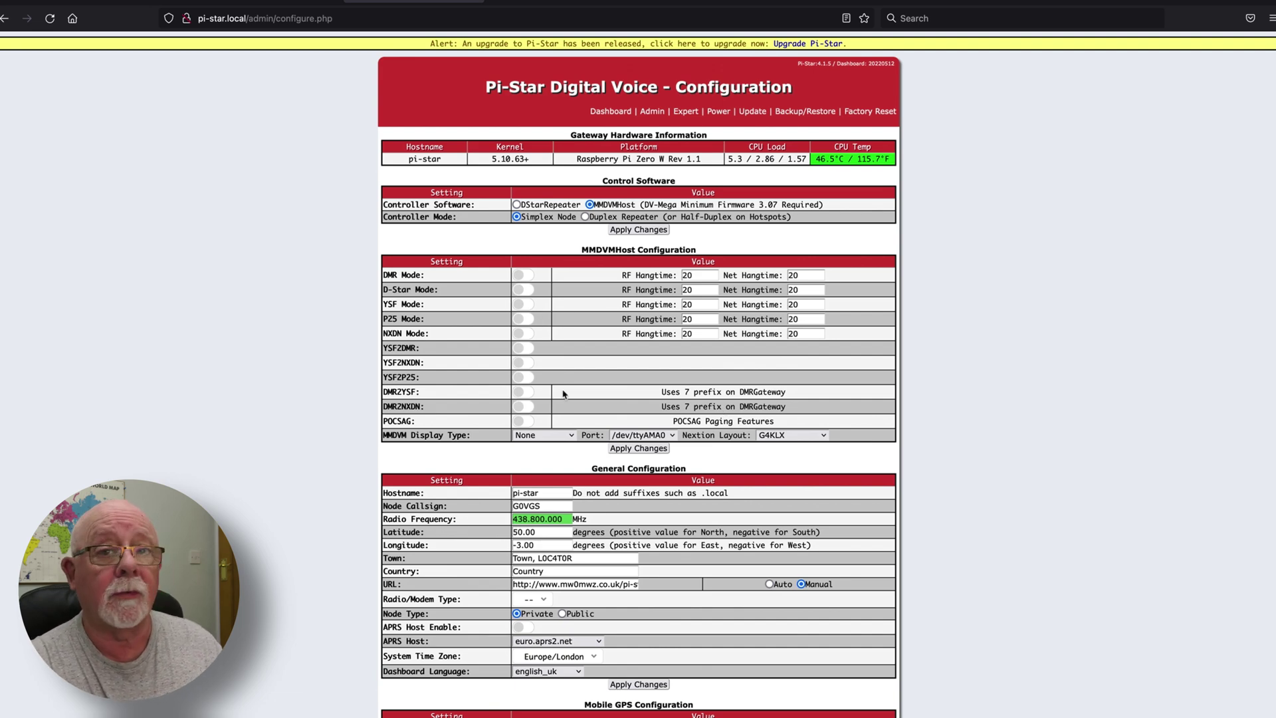
Turn on DMR and YSF modes in MMDVMHost Configuration and apply them
left_click(527, 276)
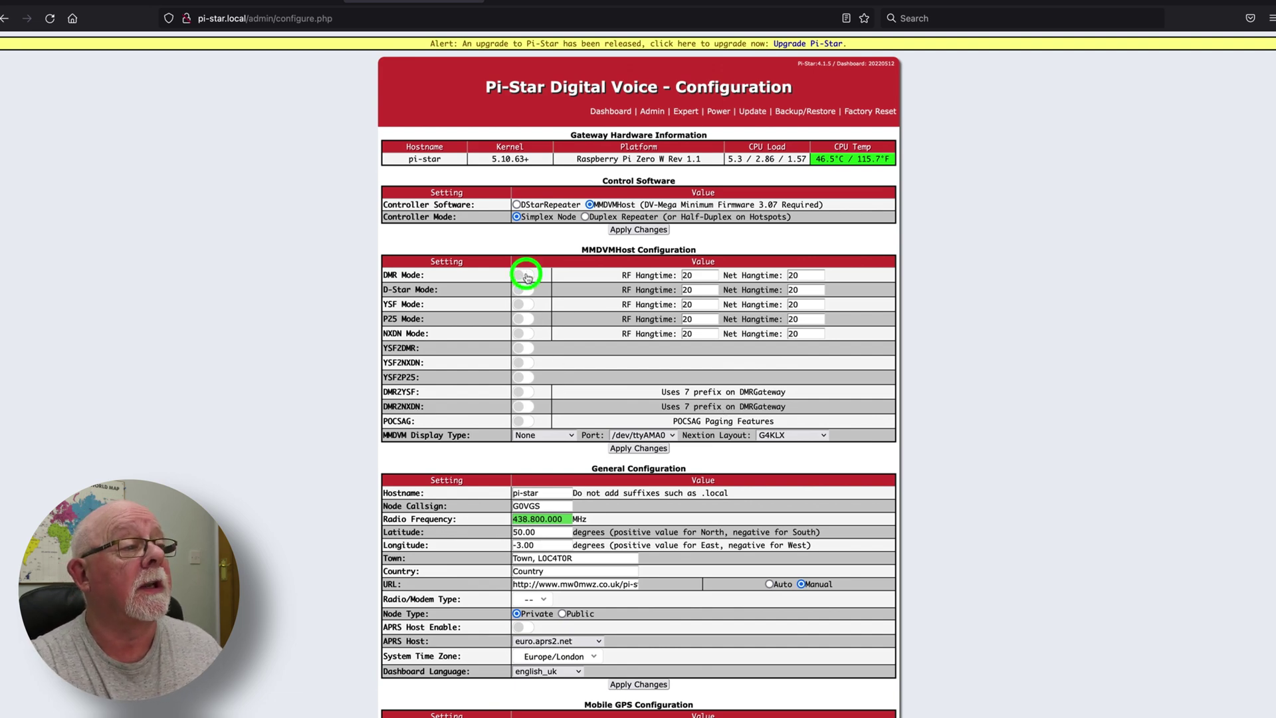
left_click(526, 304)
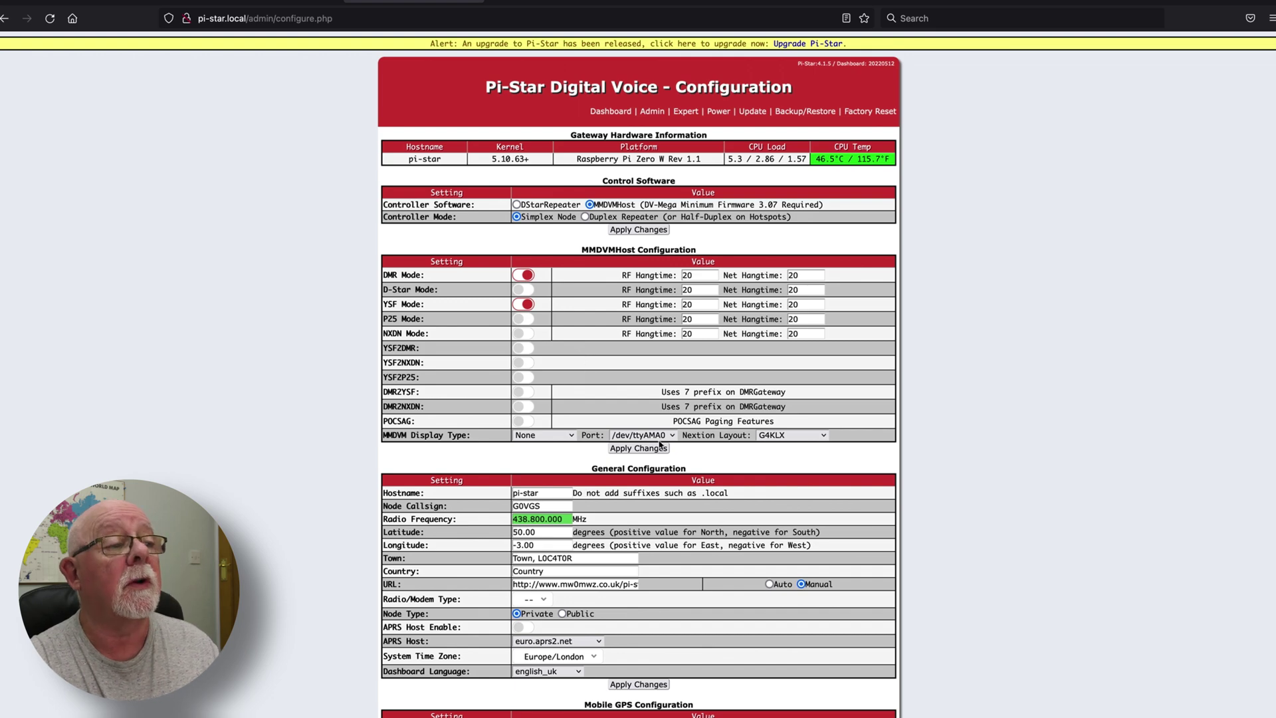
left_click(657, 449)
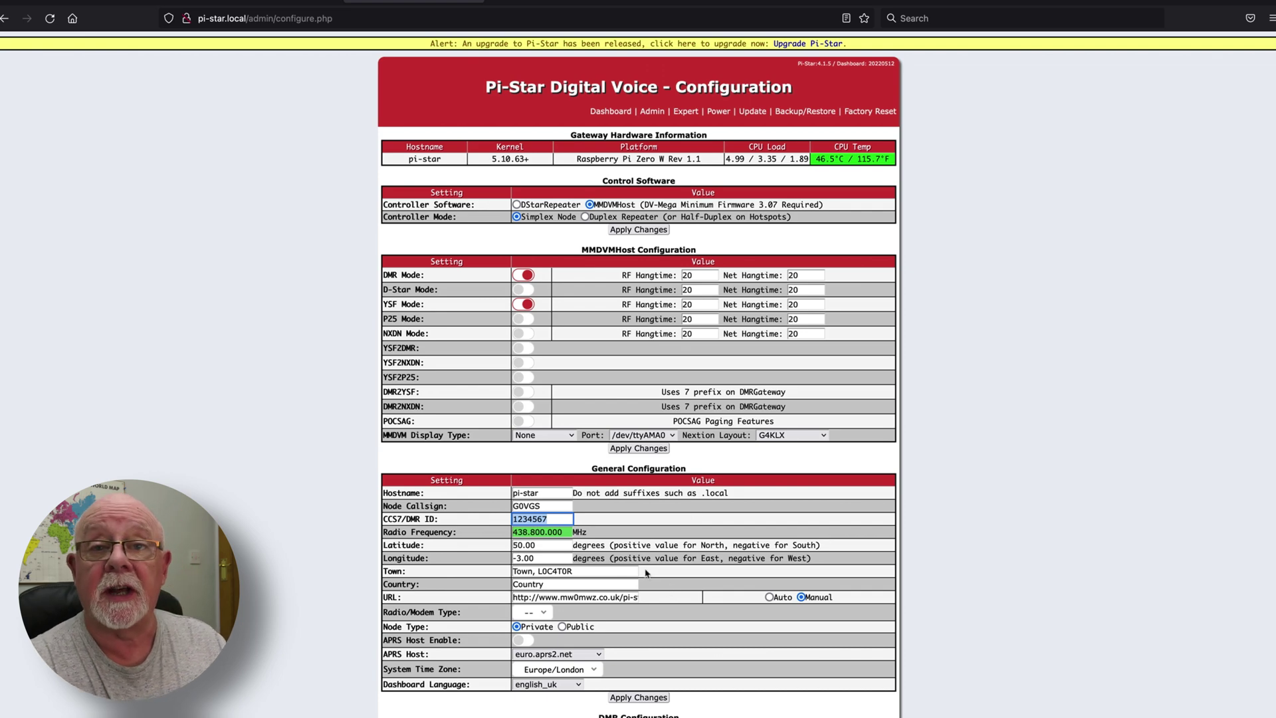
Enter the operator's own DMR ID in the CCS7/DMR ID field, replacing 1234567
key("Return")
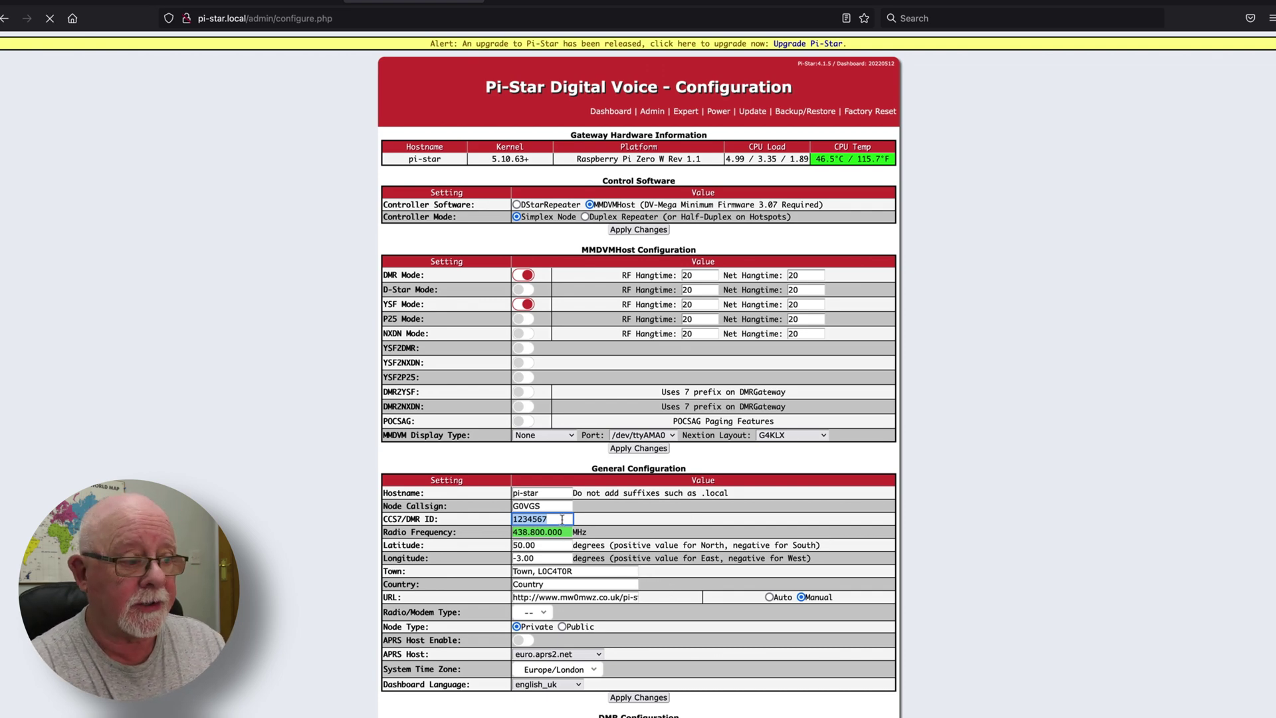
type("23")
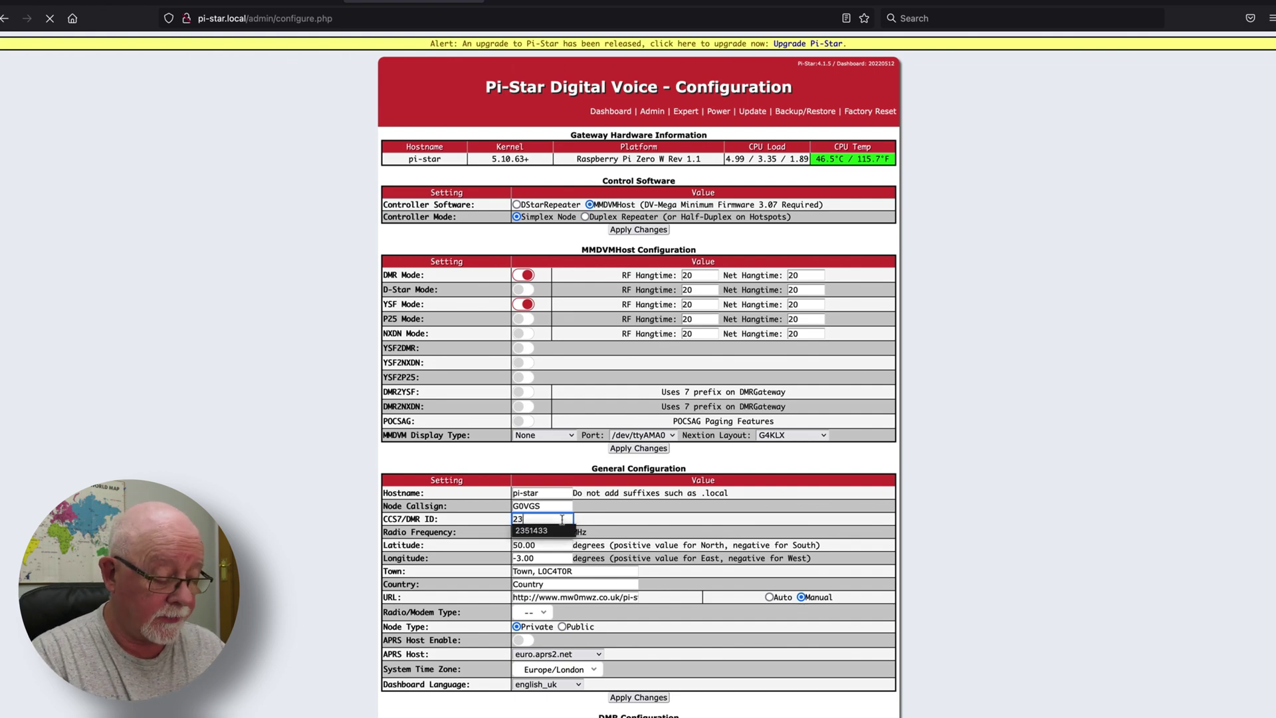
type("51")
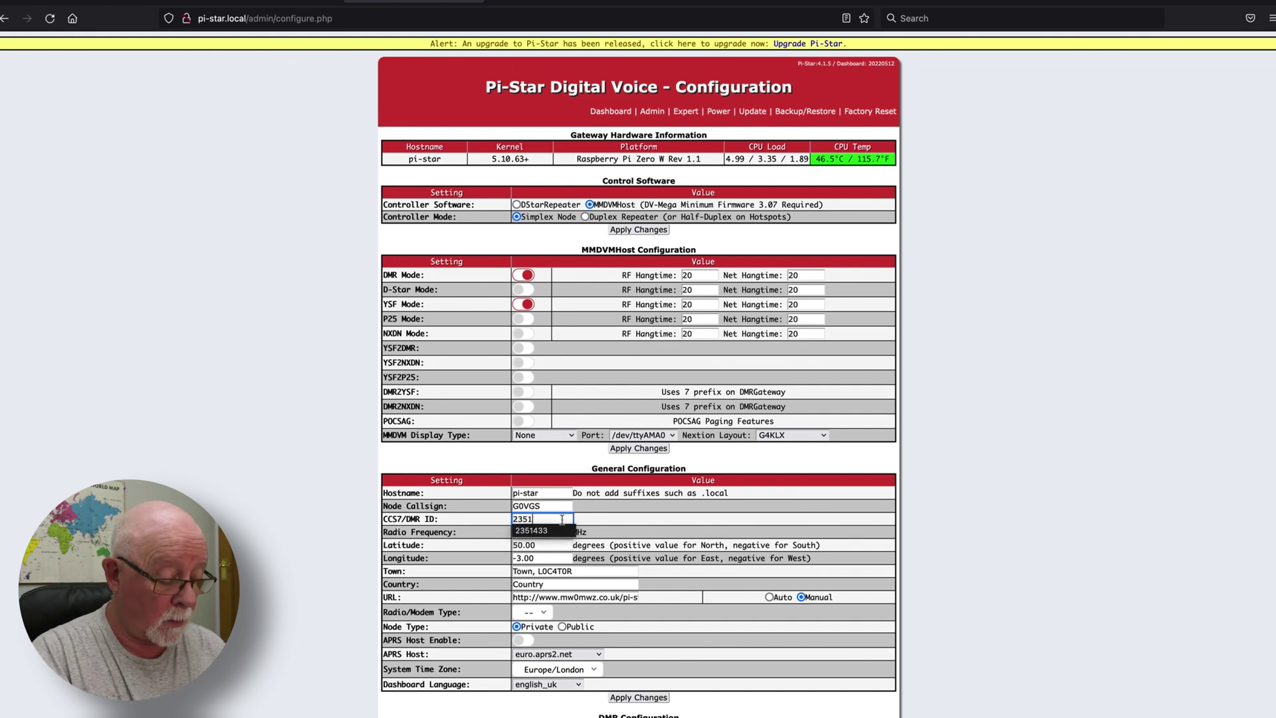
type("4433")
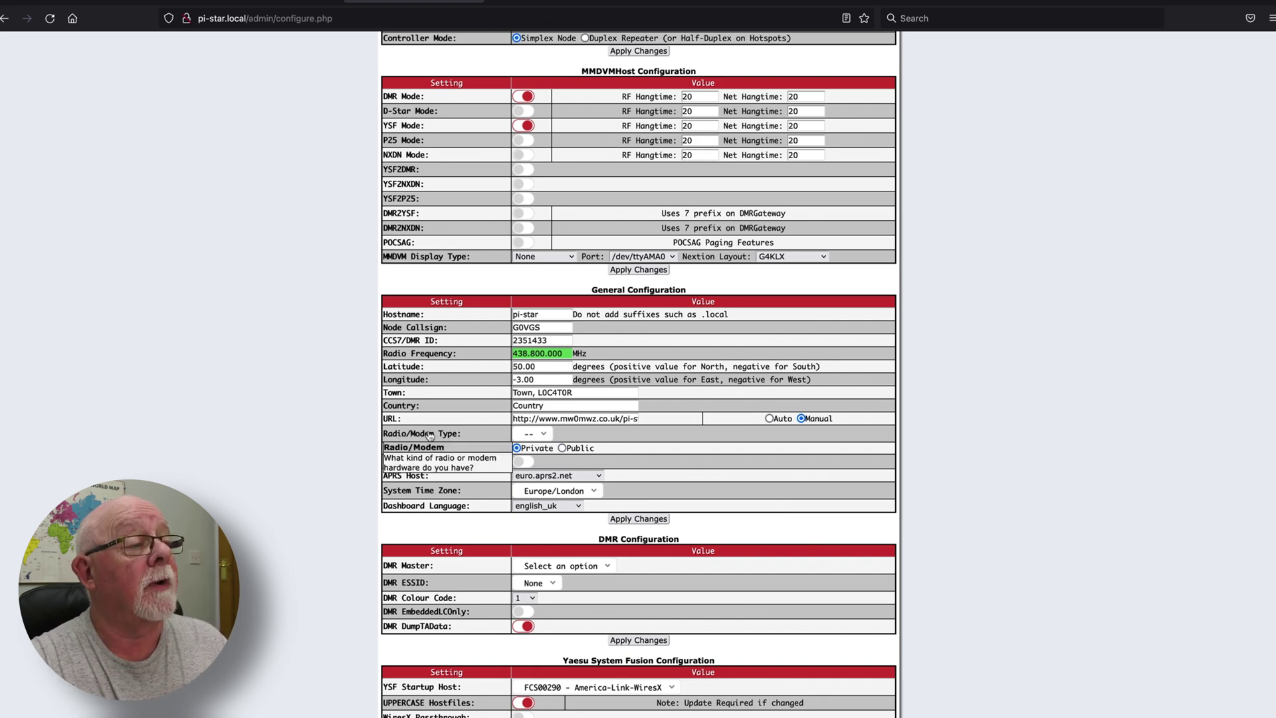
Choose STM32-DVM / MMDVM_HS - Raspberry Pi Hat (GPIO) as the modem and switch DMR Mode off
left_click(545, 436)
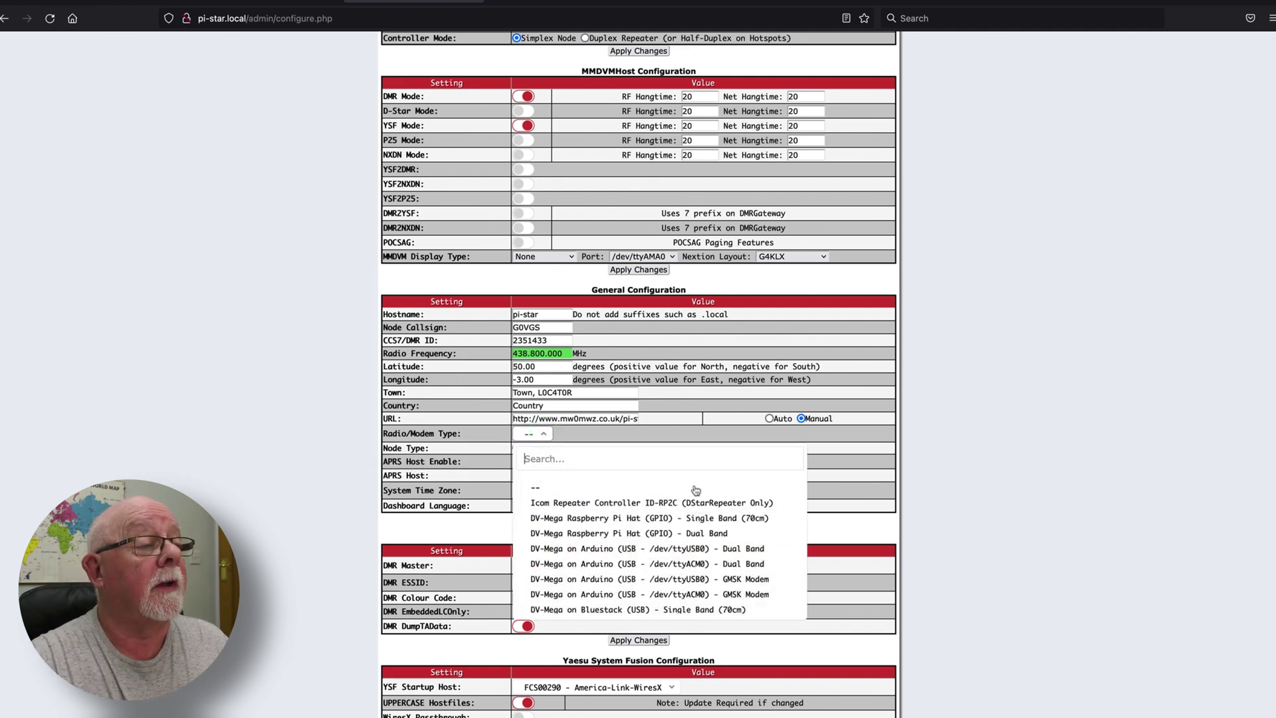
scroll(696, 490, "down", 6)
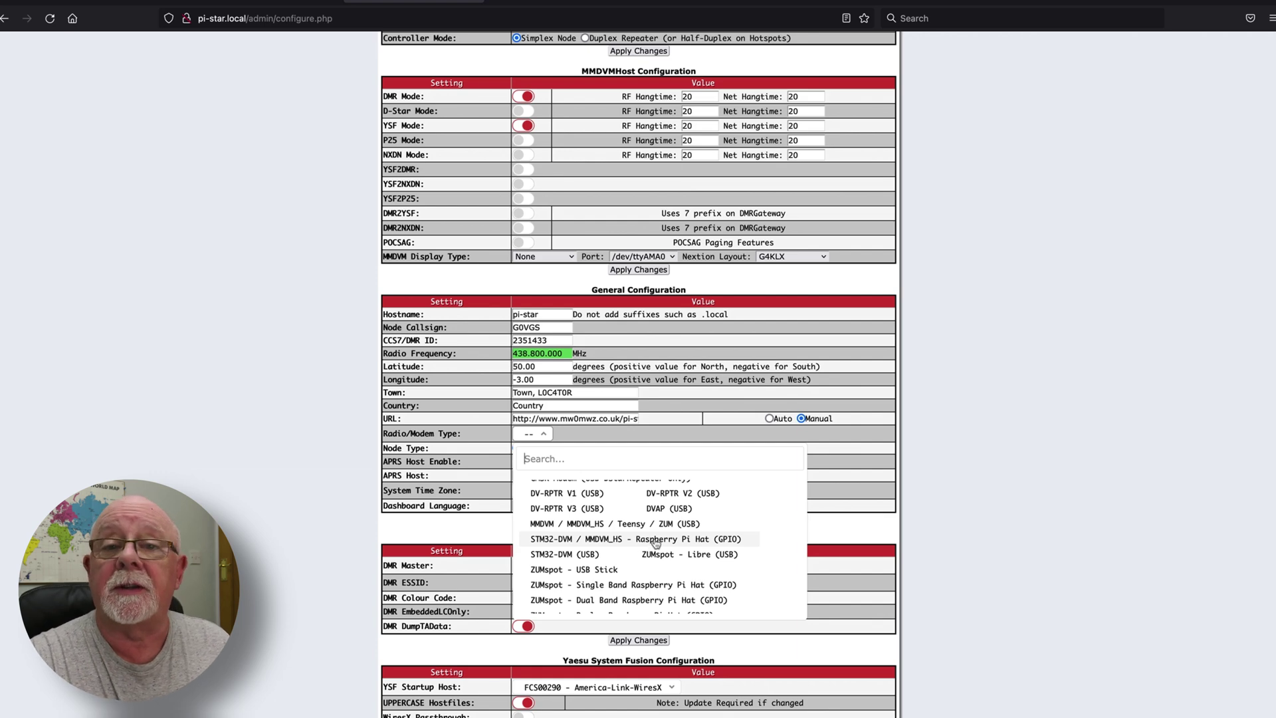
left_click(656, 542)
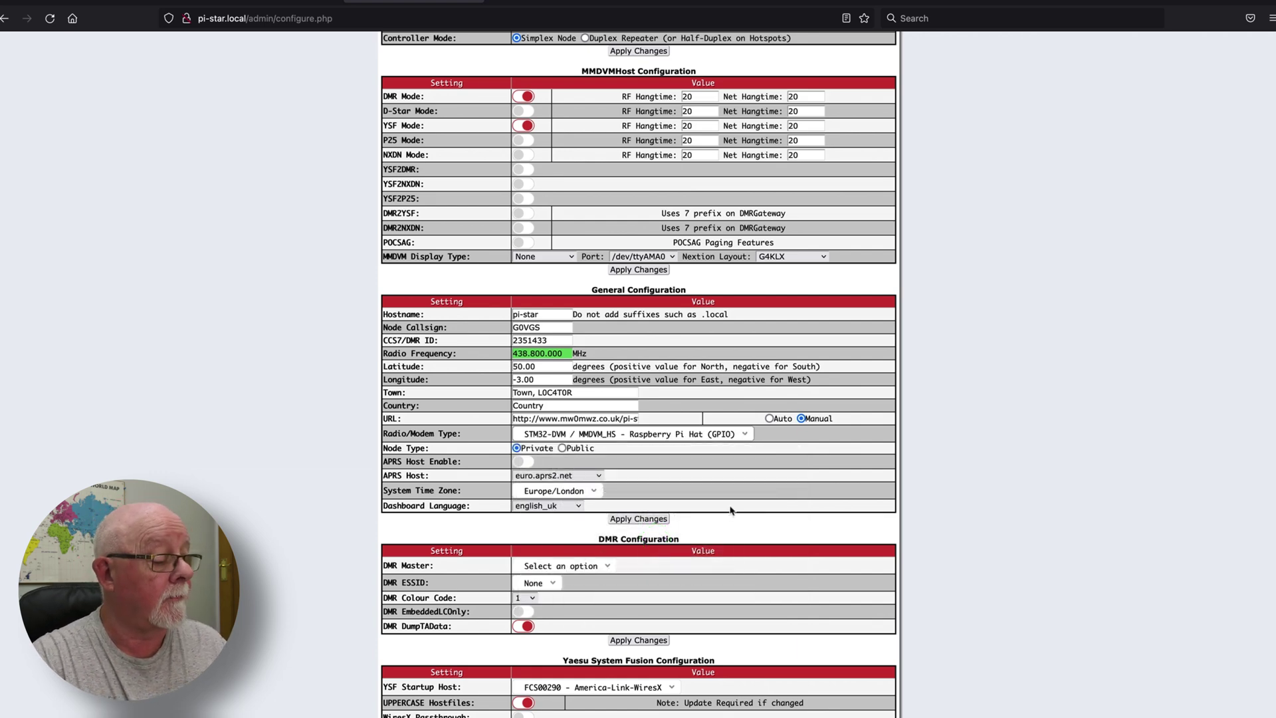
left_click(523, 96)
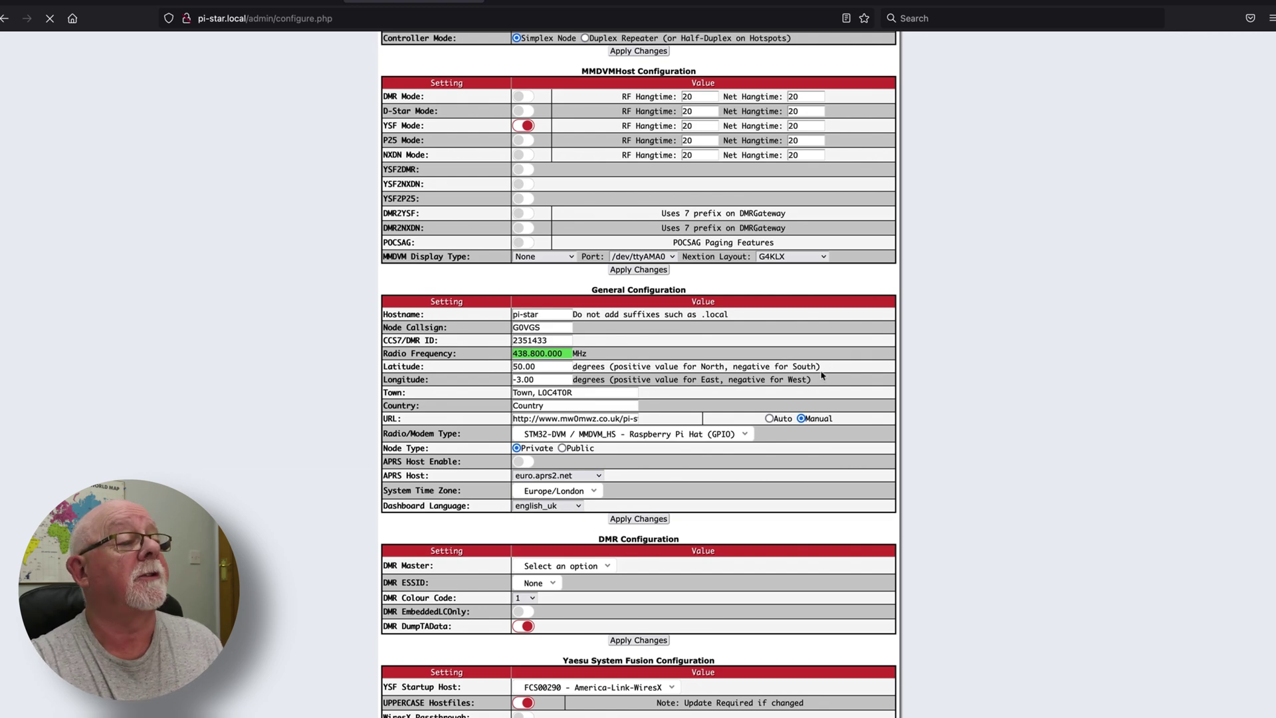
Search 'nw', set YSF Startup Host to YSF26499 - GB-NWFG - NWFG, and apply changes
scroll(731, 392, "down", 5)
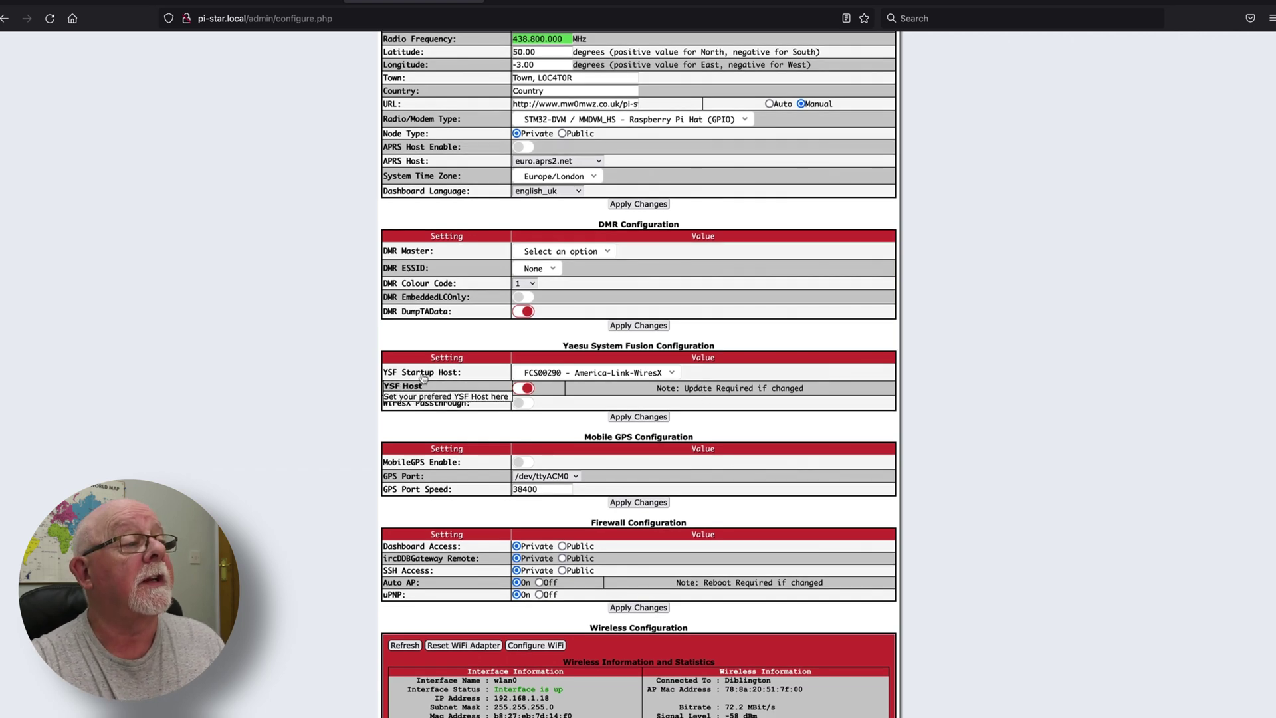
left_click(673, 375)
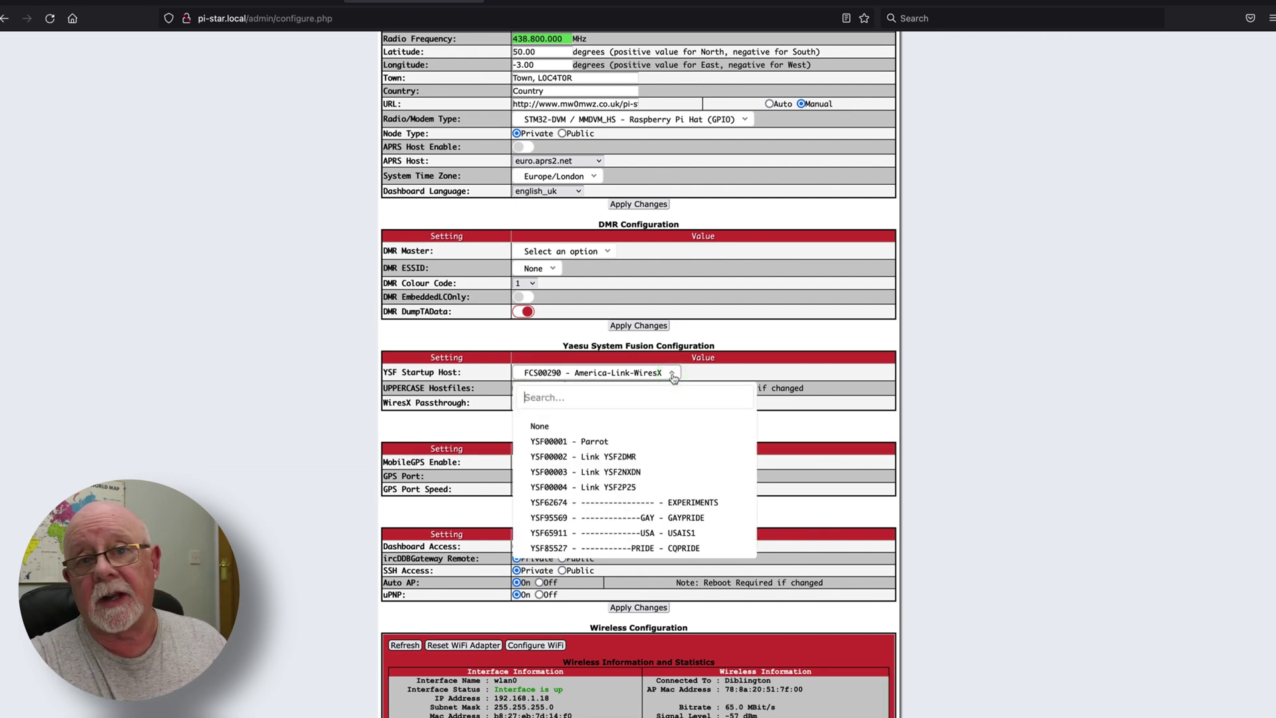
type("nw")
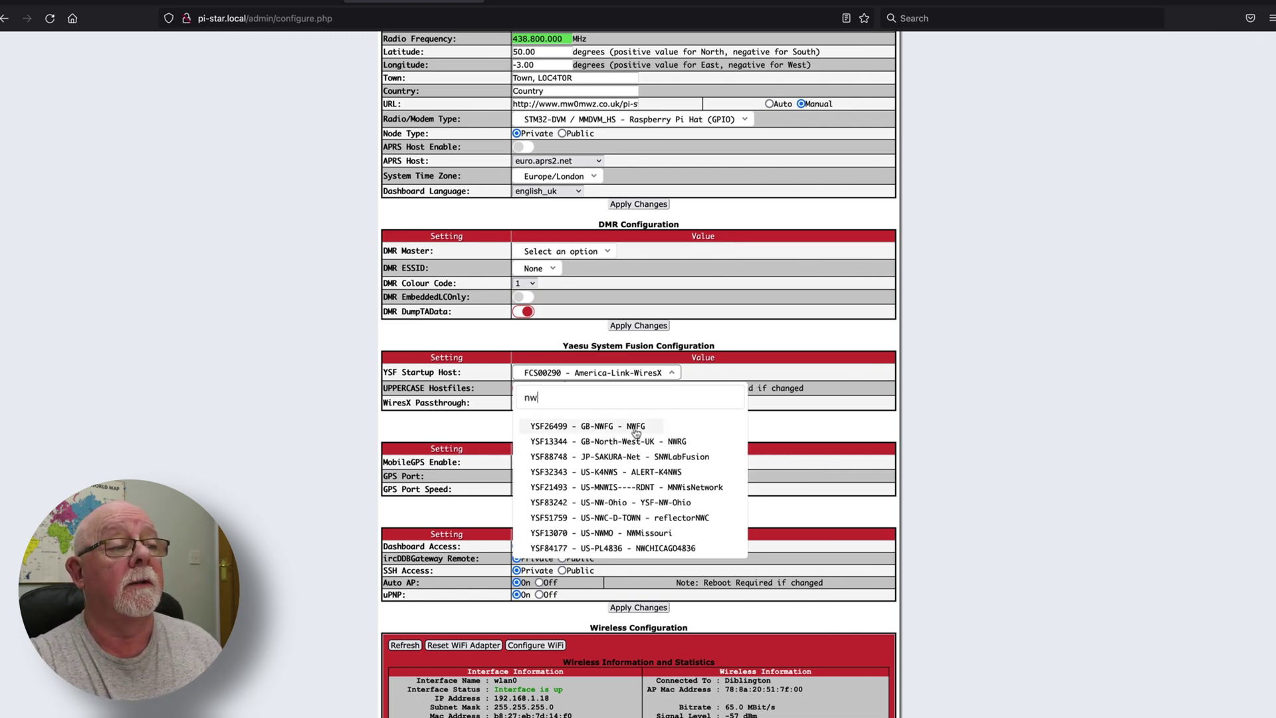
left_click(637, 430)
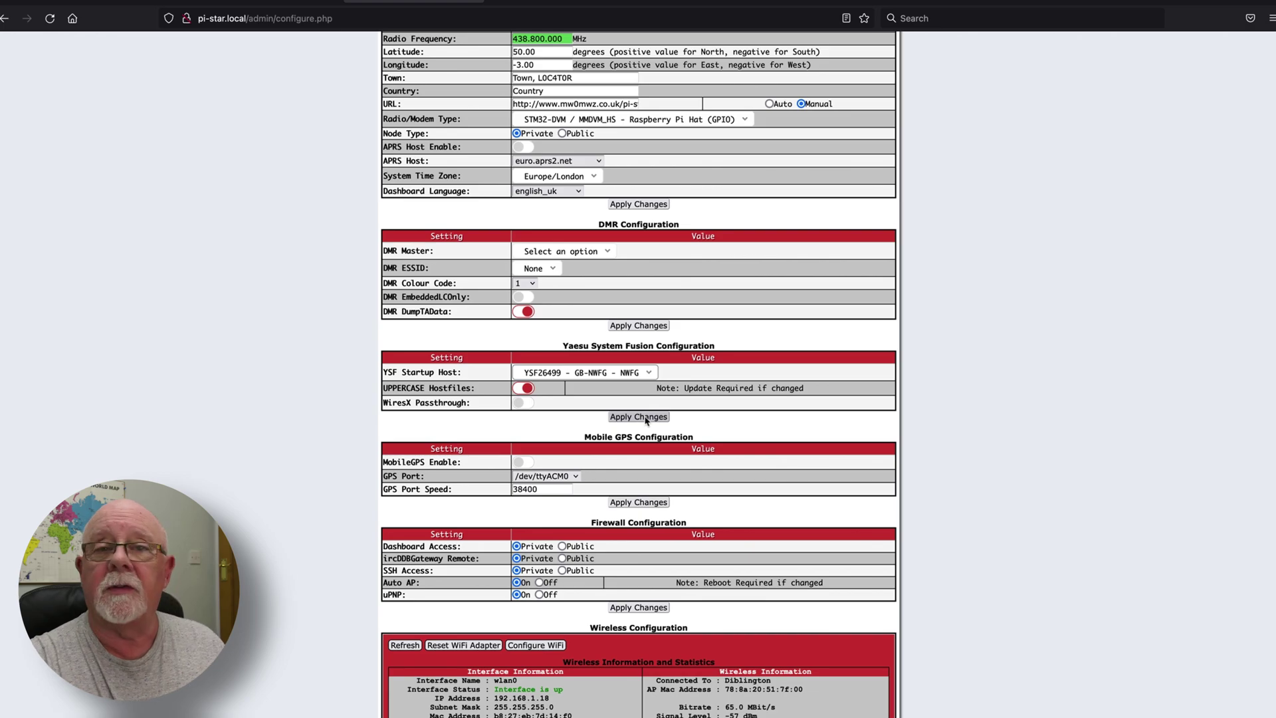
left_click(645, 418)
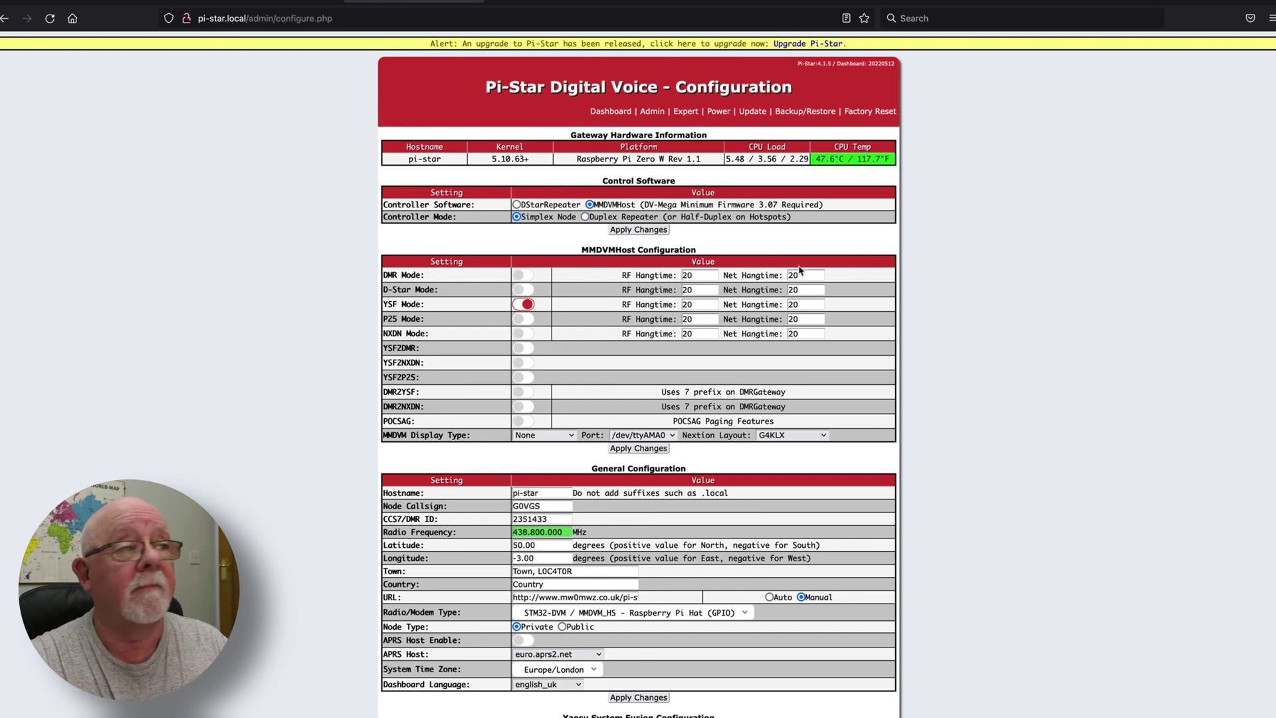
Open the Admin dashboard to see YSF Net linked to GB-NWFG and the test call
left_click(653, 111)
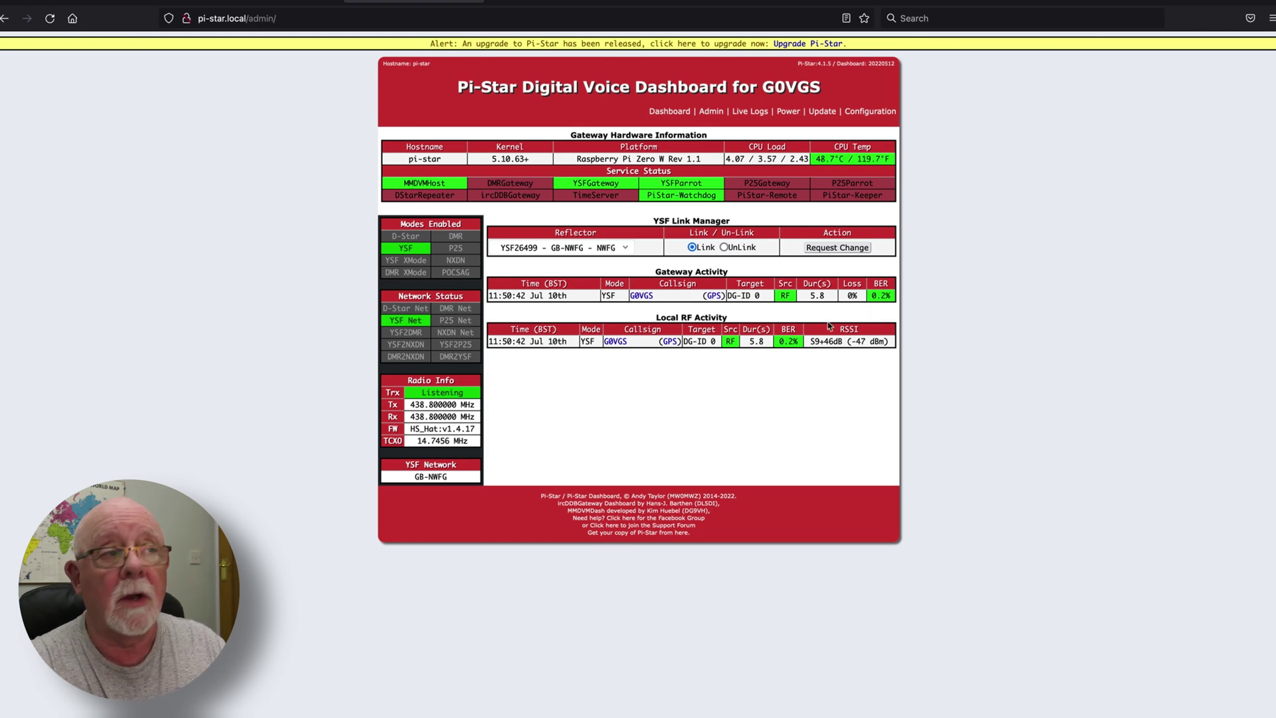
Go back to the Configuration page and scroll down through its settings
left_click(862, 109)
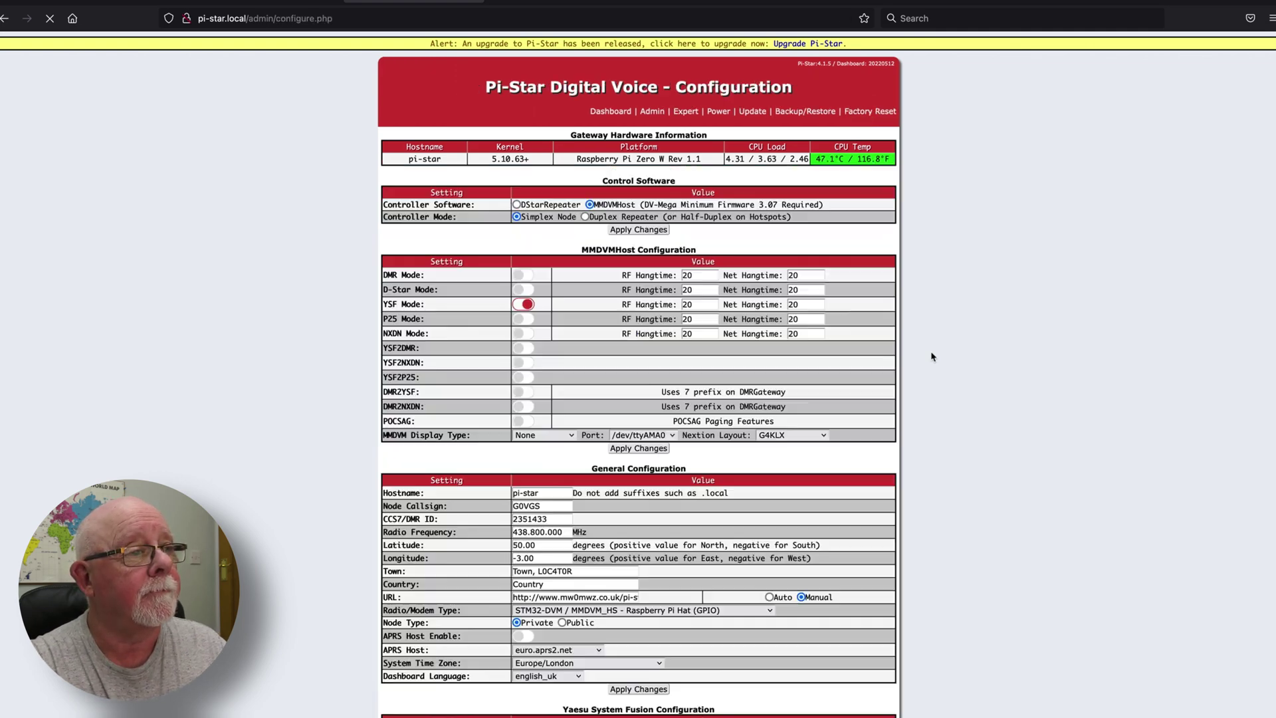
scroll(796, 377, "down", 1)
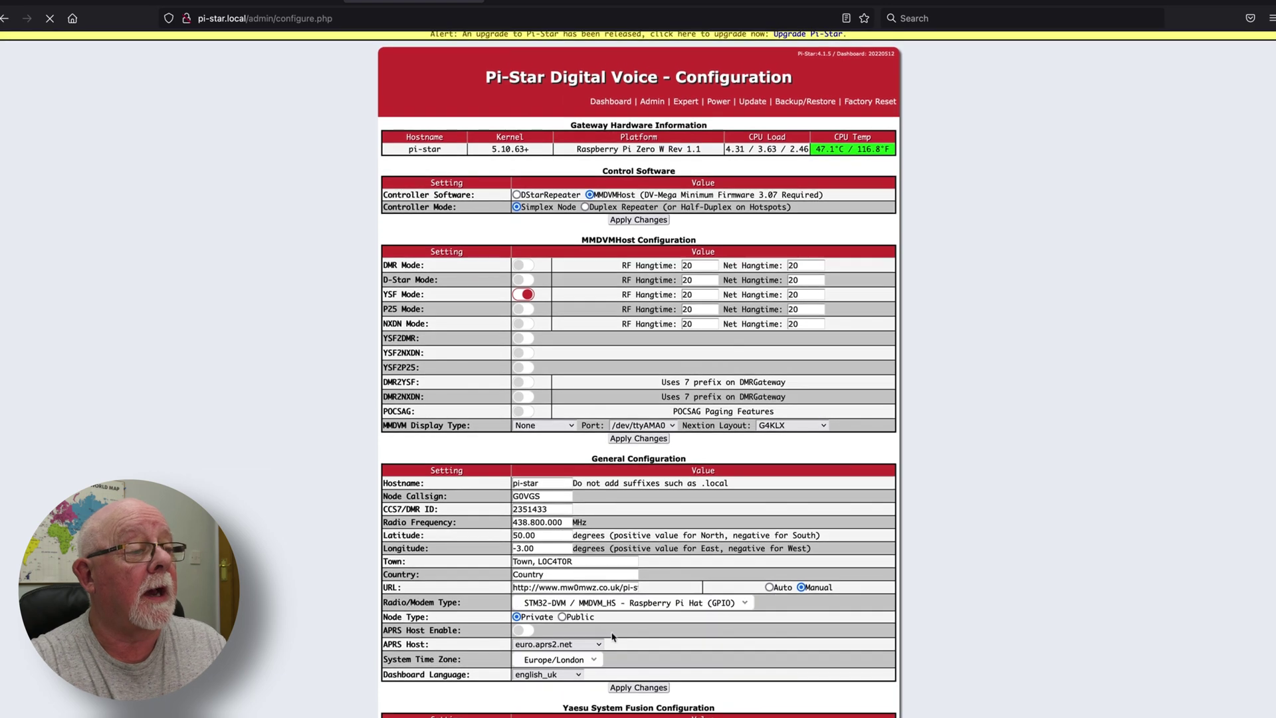